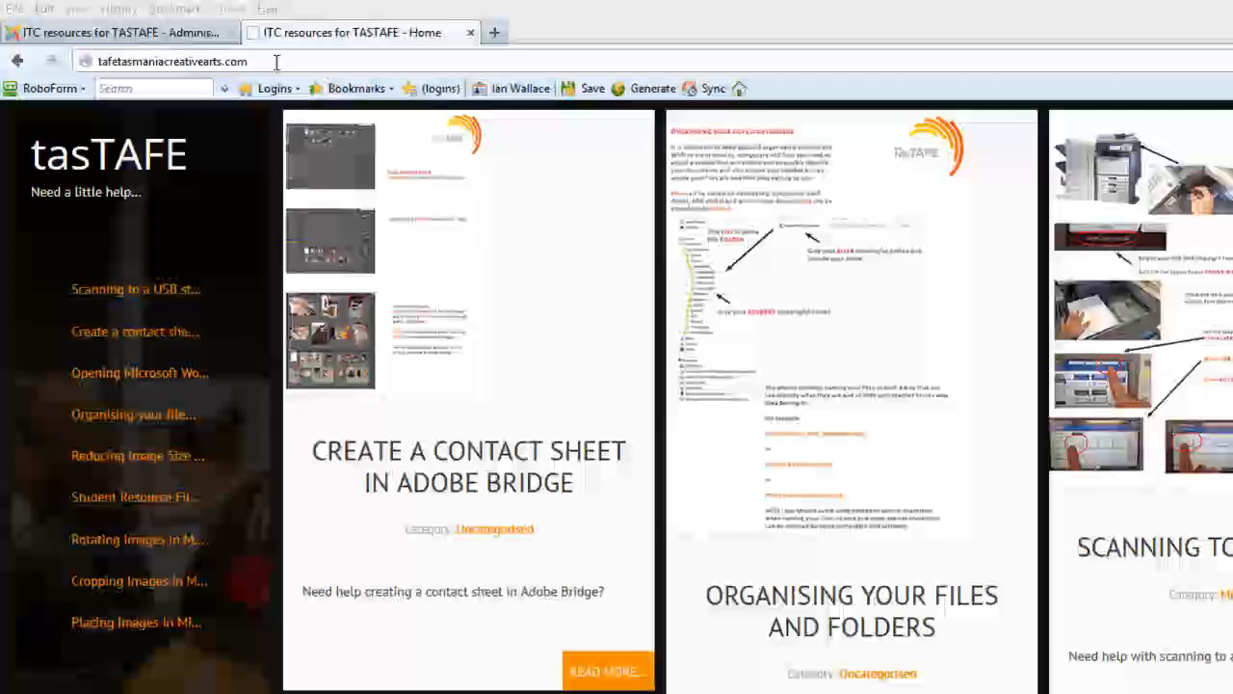
left_click_drag(223, 50, 62, 62)
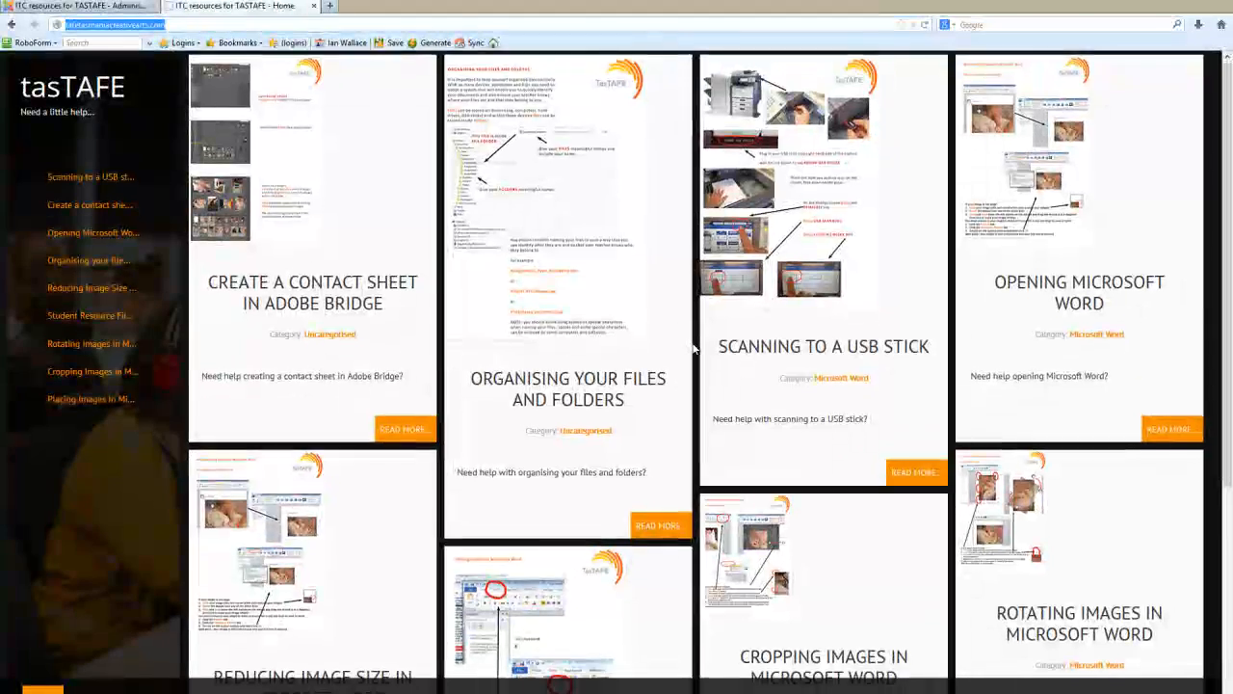
scroll(692, 351, "down", 1)
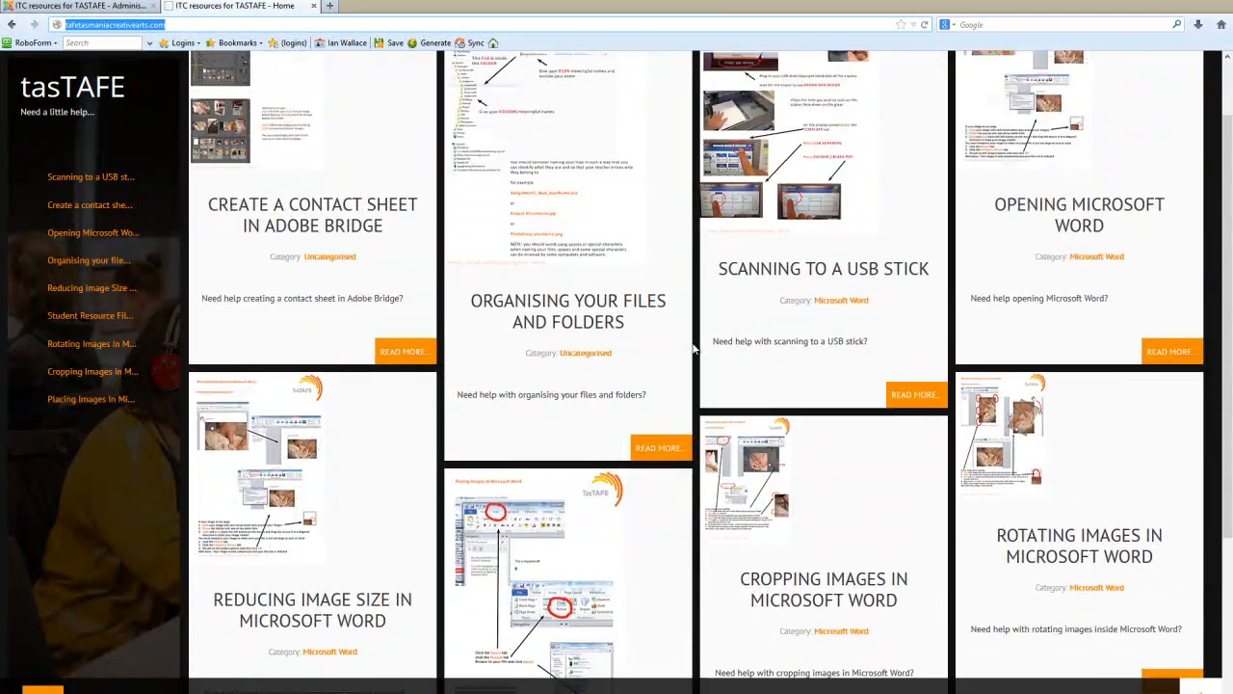
scroll(692, 351, "up", 1)
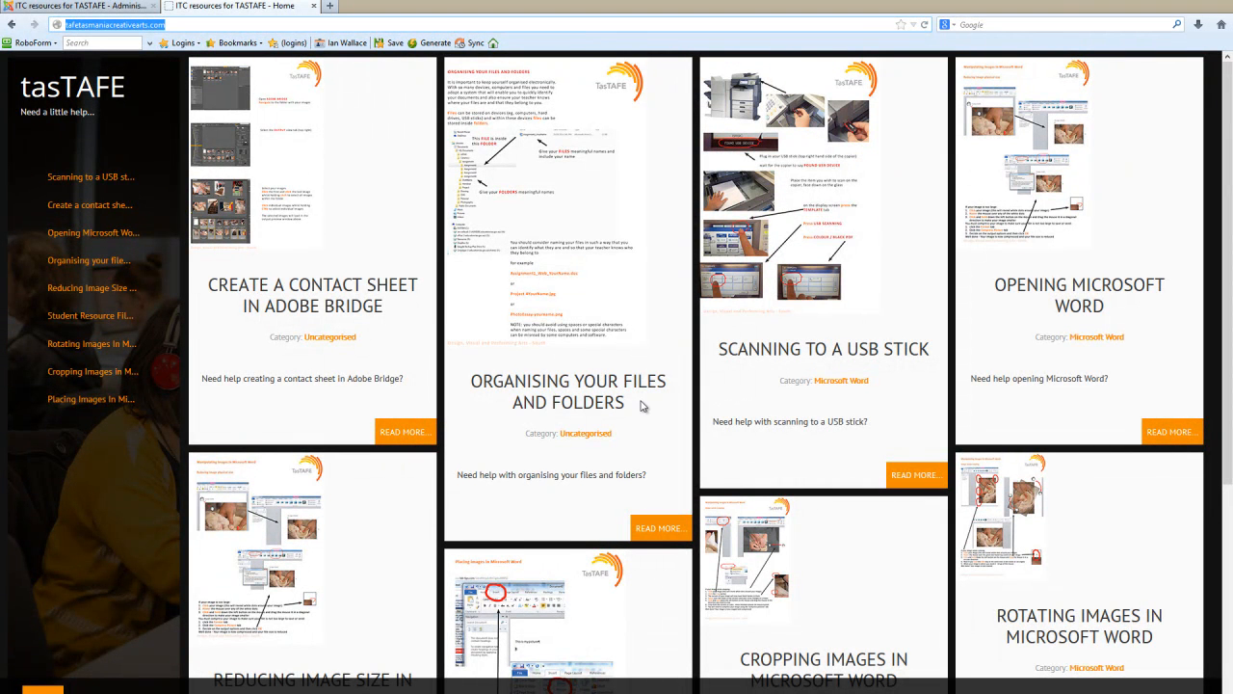
Open the Organising Your Files and Folders article and scroll through its handout PDF
left_click(657, 532)
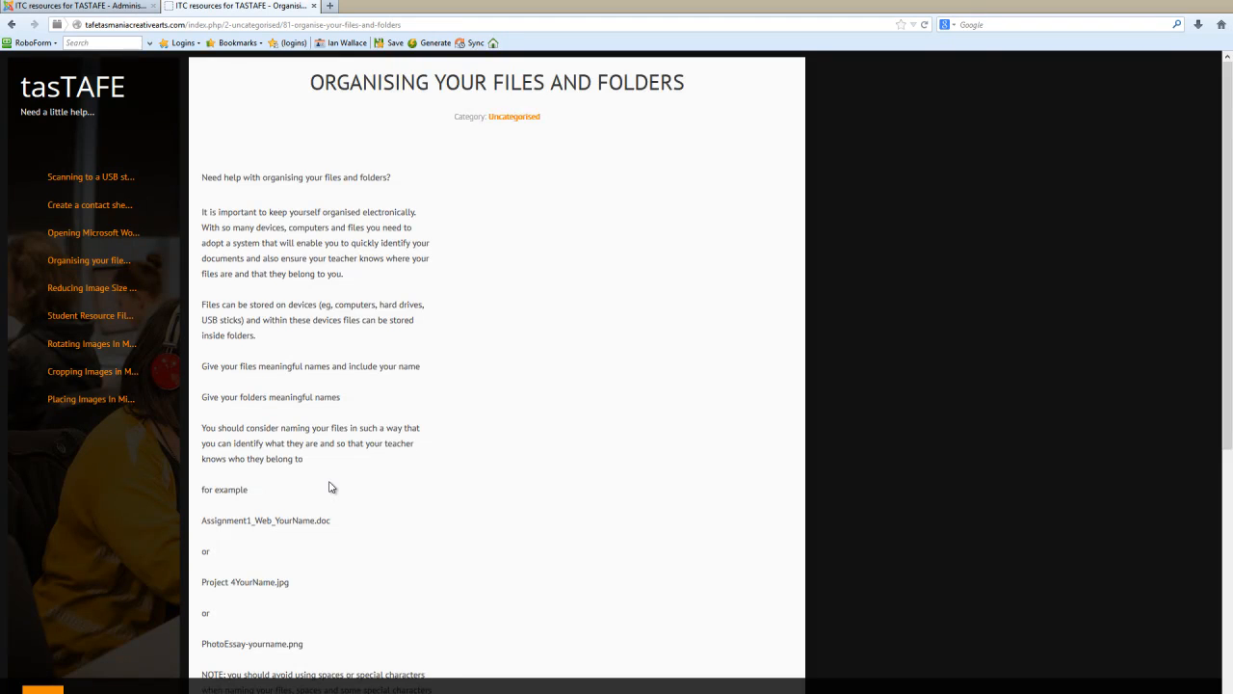
scroll(331, 487, "down", 5)
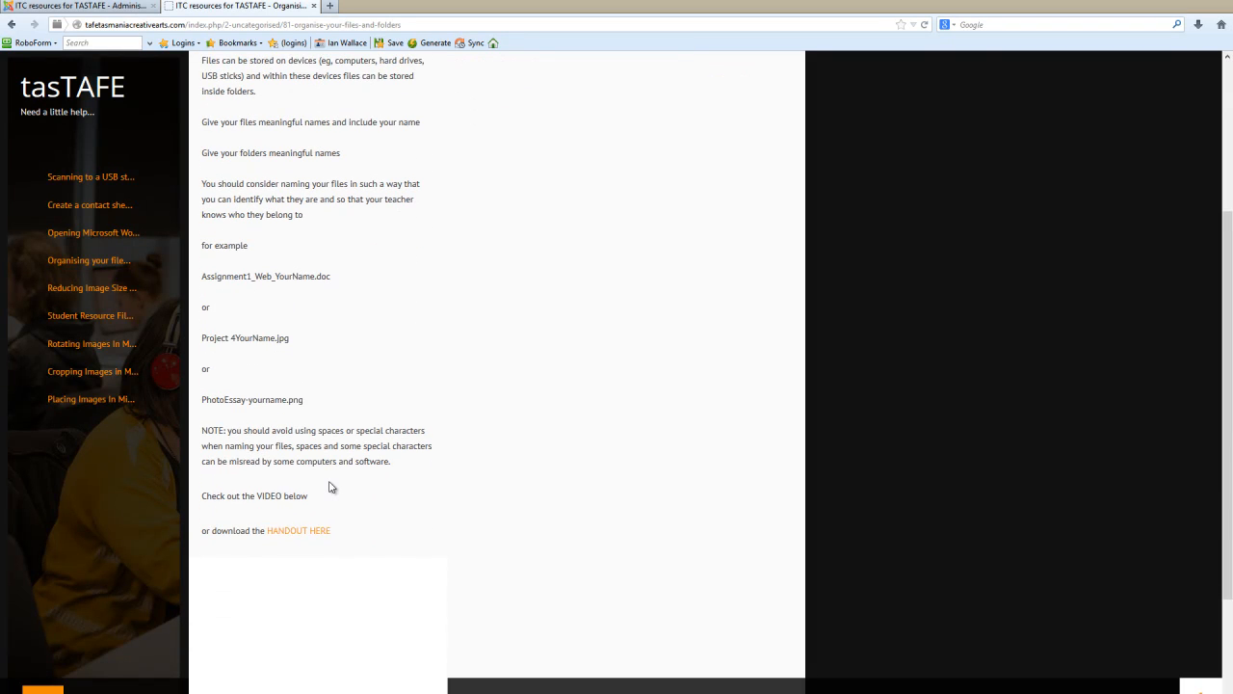
left_click(298, 520)
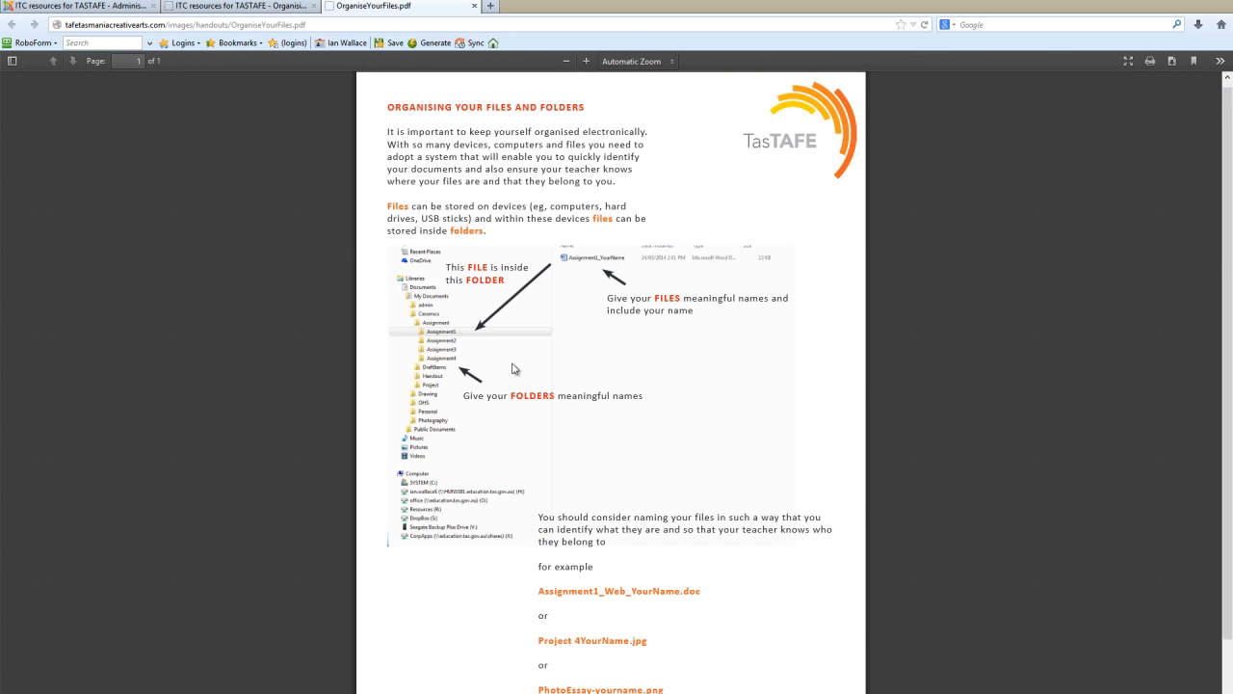
scroll(515, 427, "down", 1)
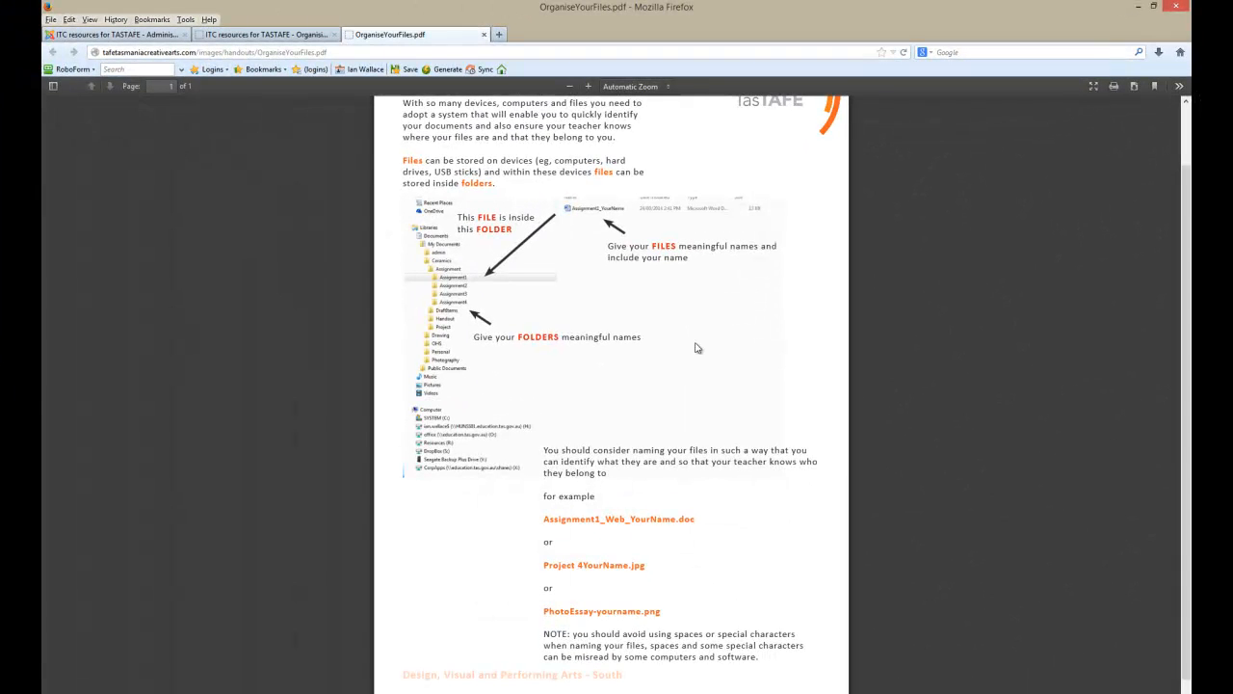
scroll(698, 348, "up", 2)
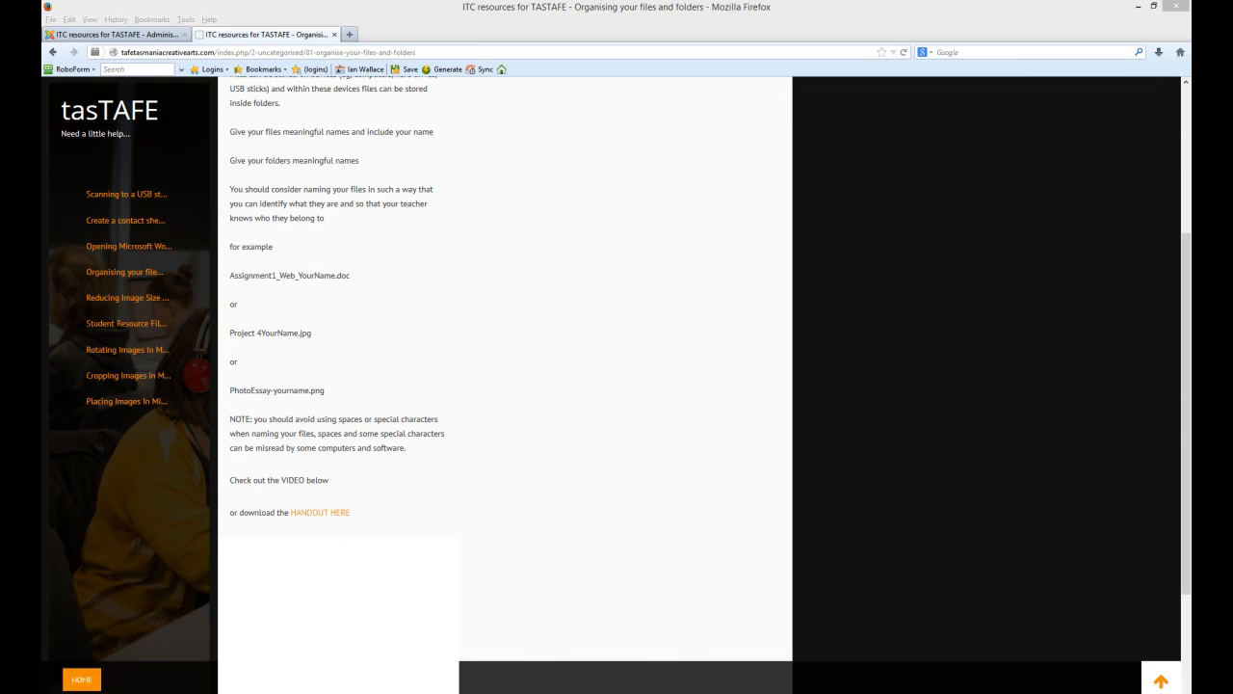
scroll(538, 406, "up", 5)
Return to the tasTAFE home page via the site logo
left_click(126, 109)
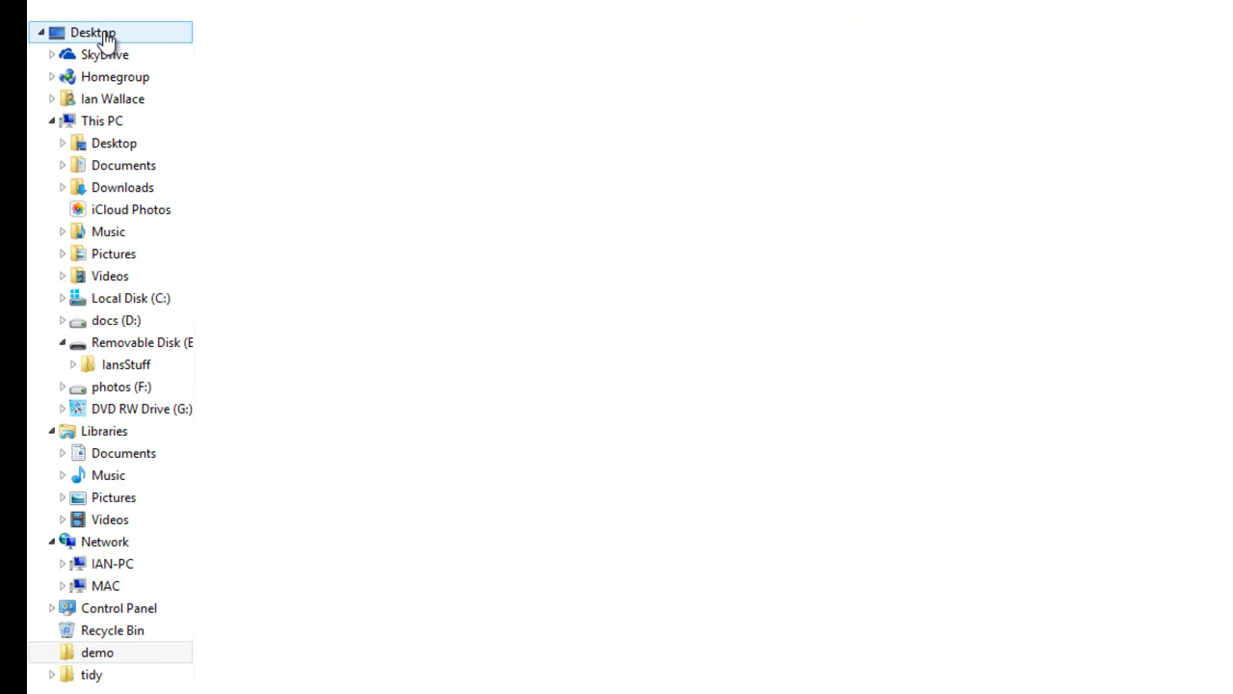
Collapse This PC, Libraries, Network and Control Panel in the folder tree, then expand tidy
left_click(51, 120)
left_click(49, 144)
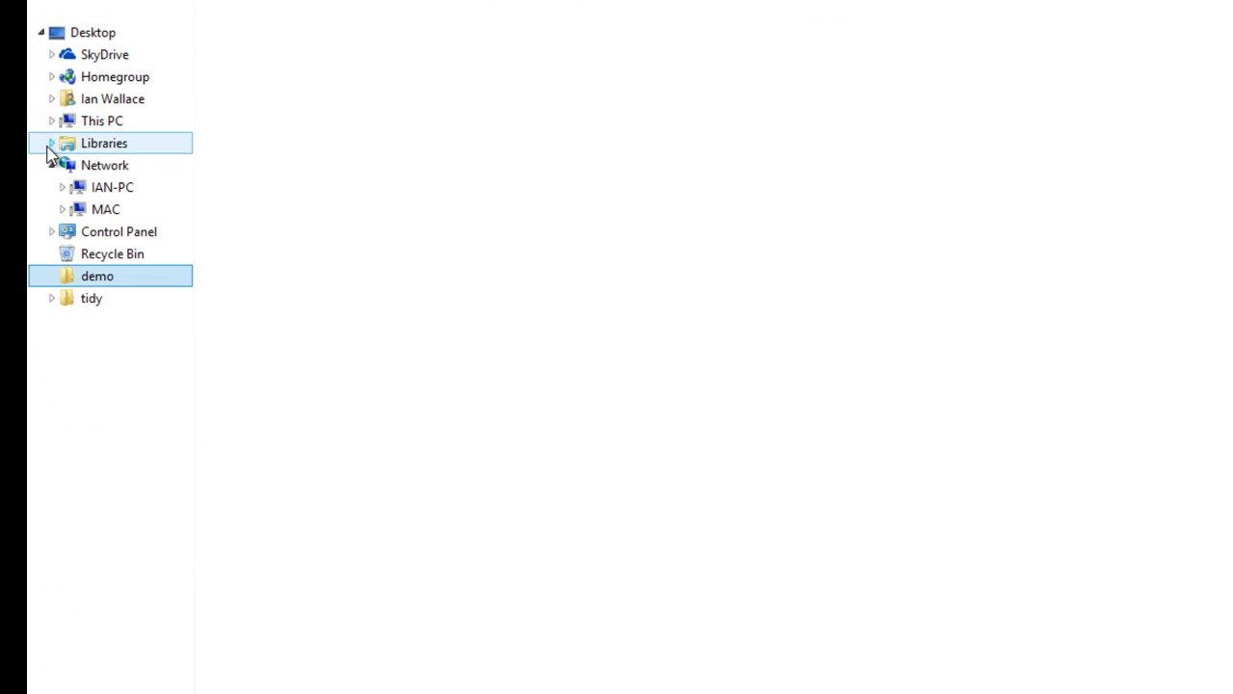
left_click(51, 165)
left_click(50, 187)
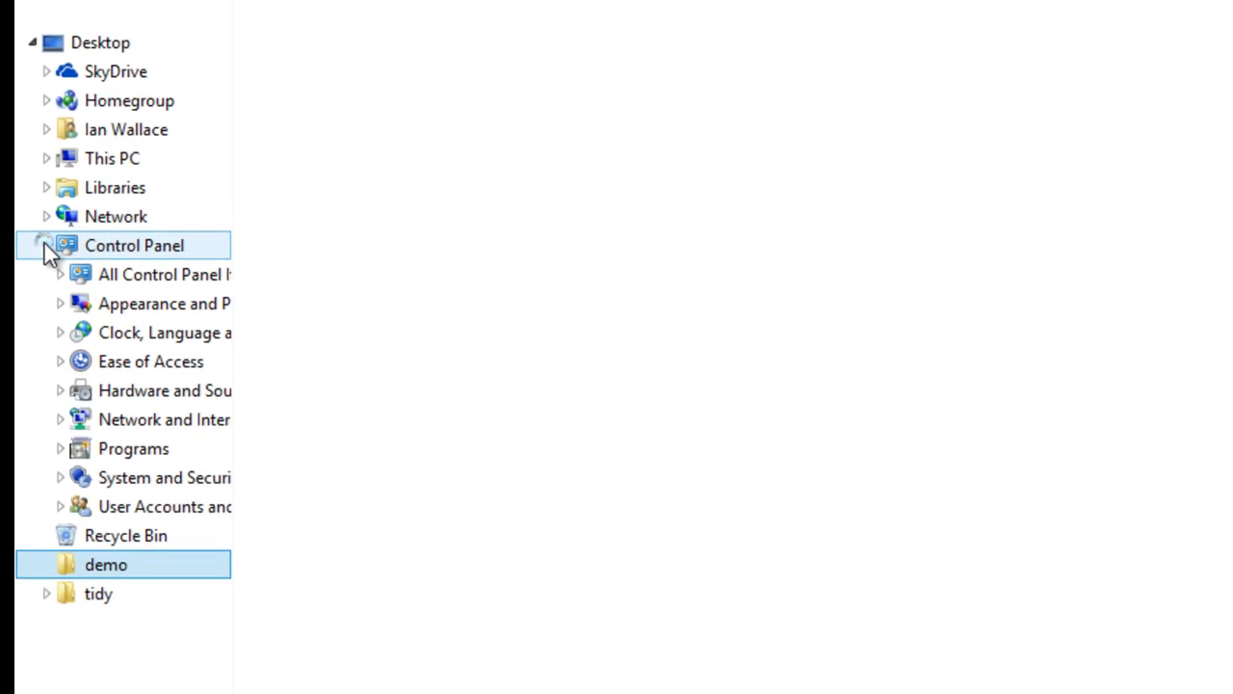
left_click(45, 243)
left_click(46, 219)
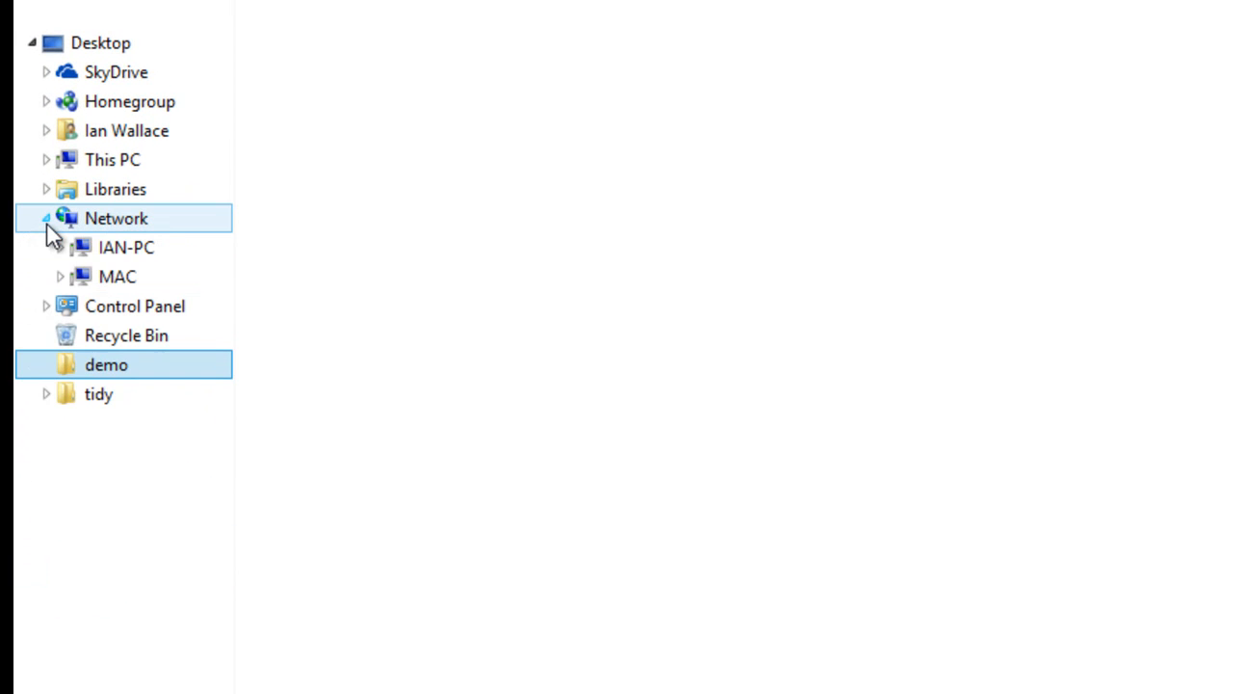
left_click(46, 220)
left_click(47, 249)
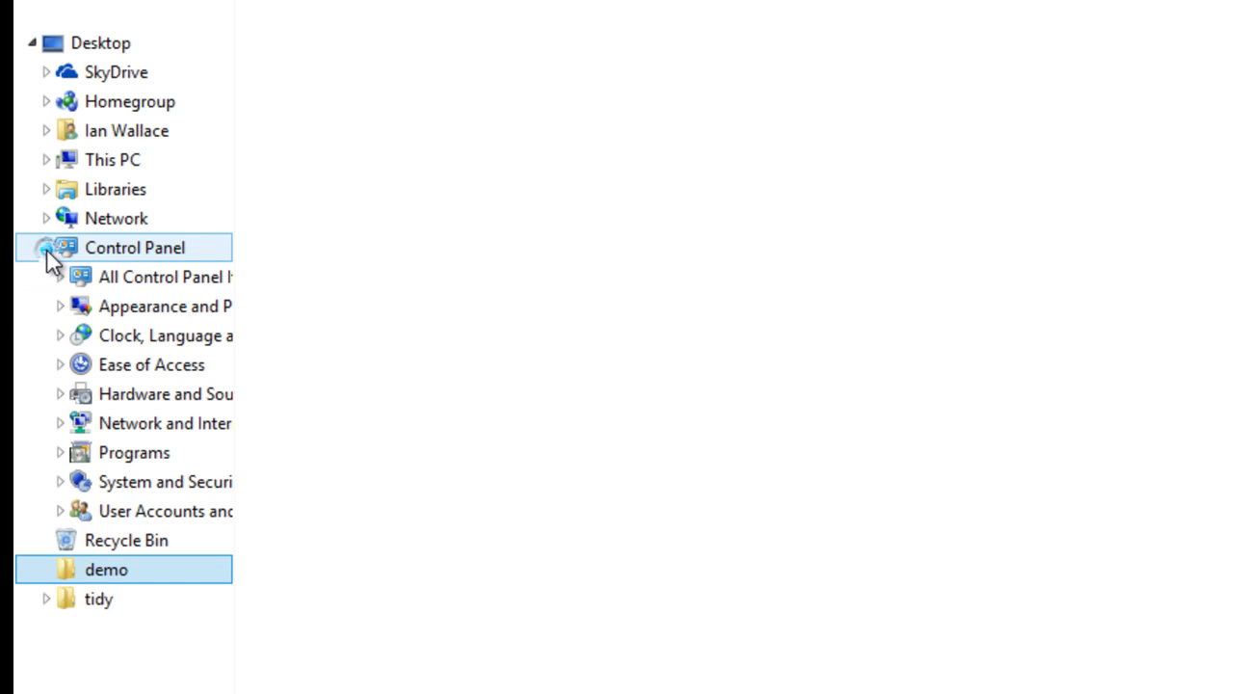
left_click(46, 249)
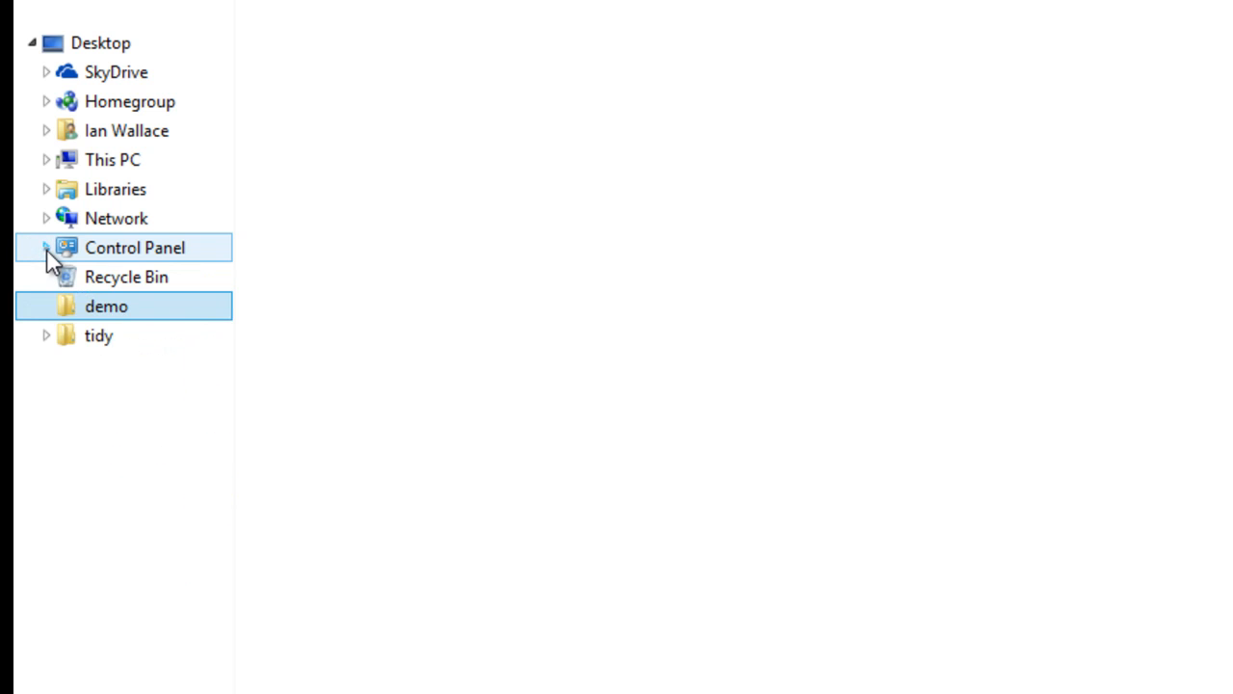
left_click(46, 339)
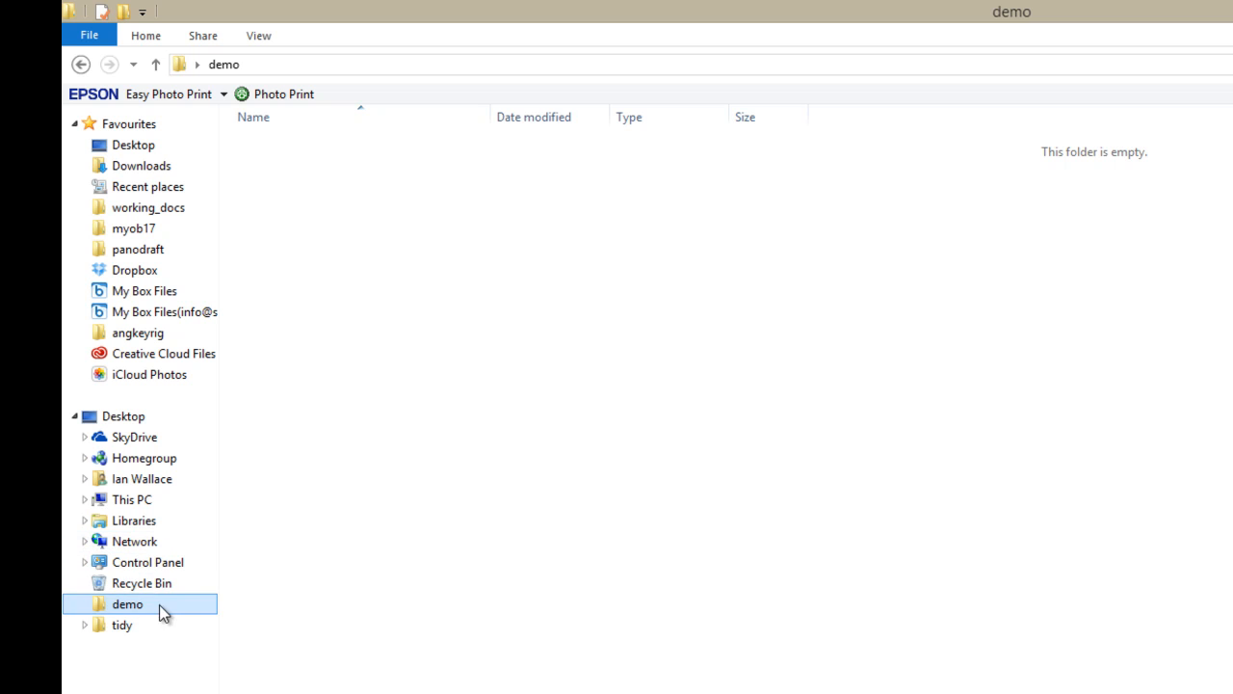
Add a new folder named YourName to the empty demo folder
left_click(334, 578)
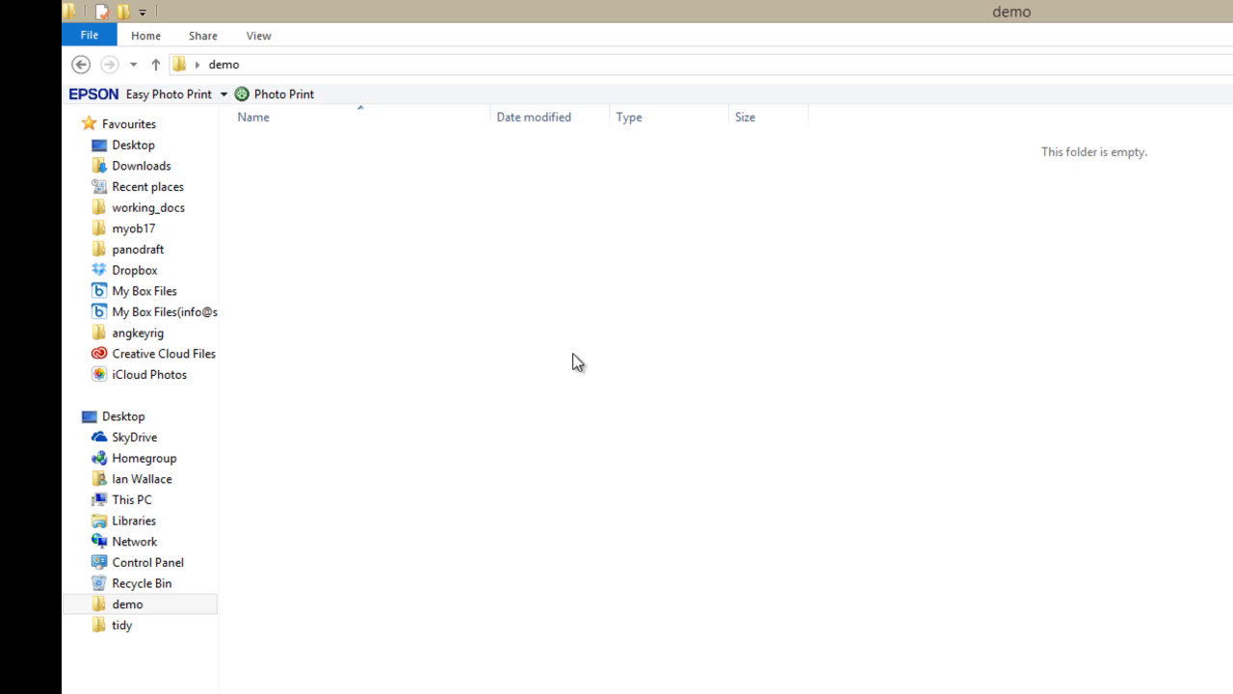
right_click(490, 361)
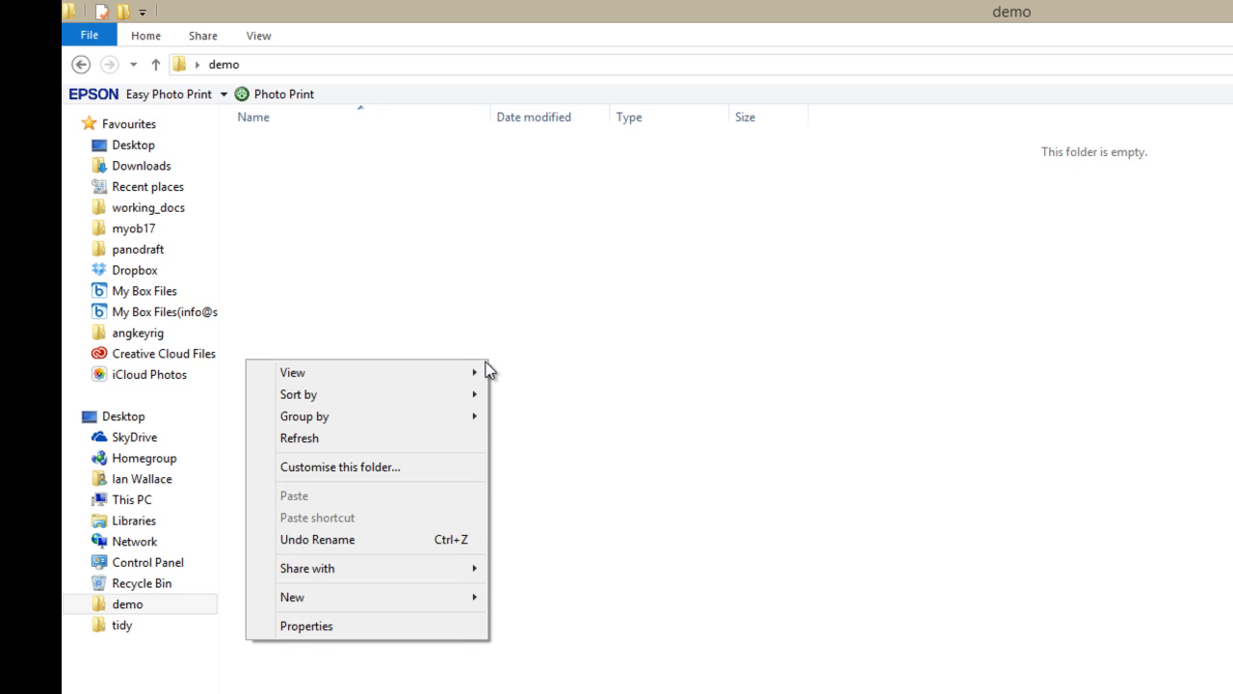
mouse_move(388, 597)
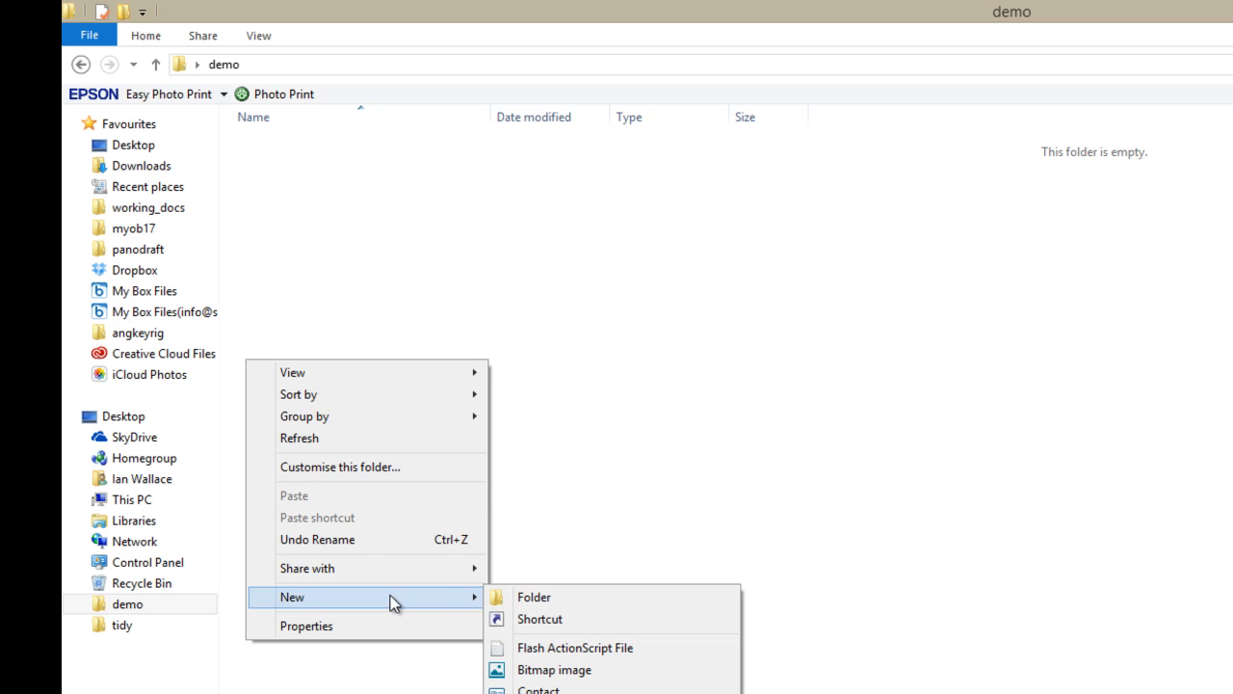
left_click(570, 598)
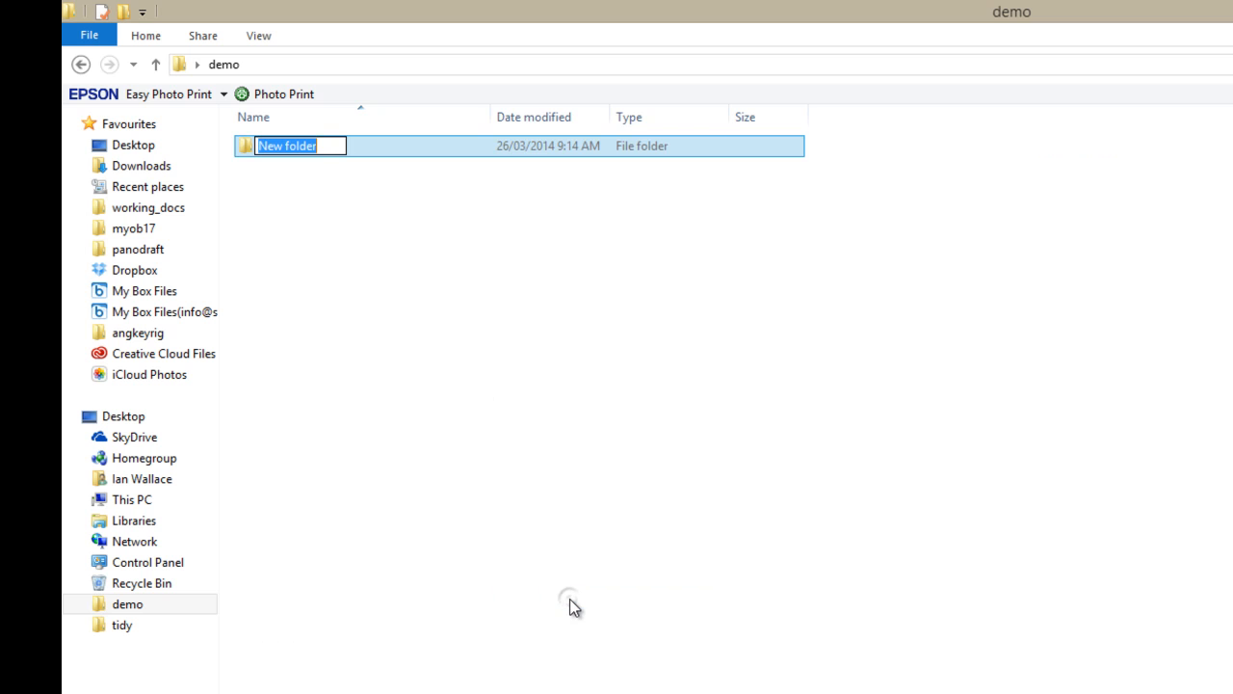
left_click_drag(329, 146, 228, 152)
type("YourName")
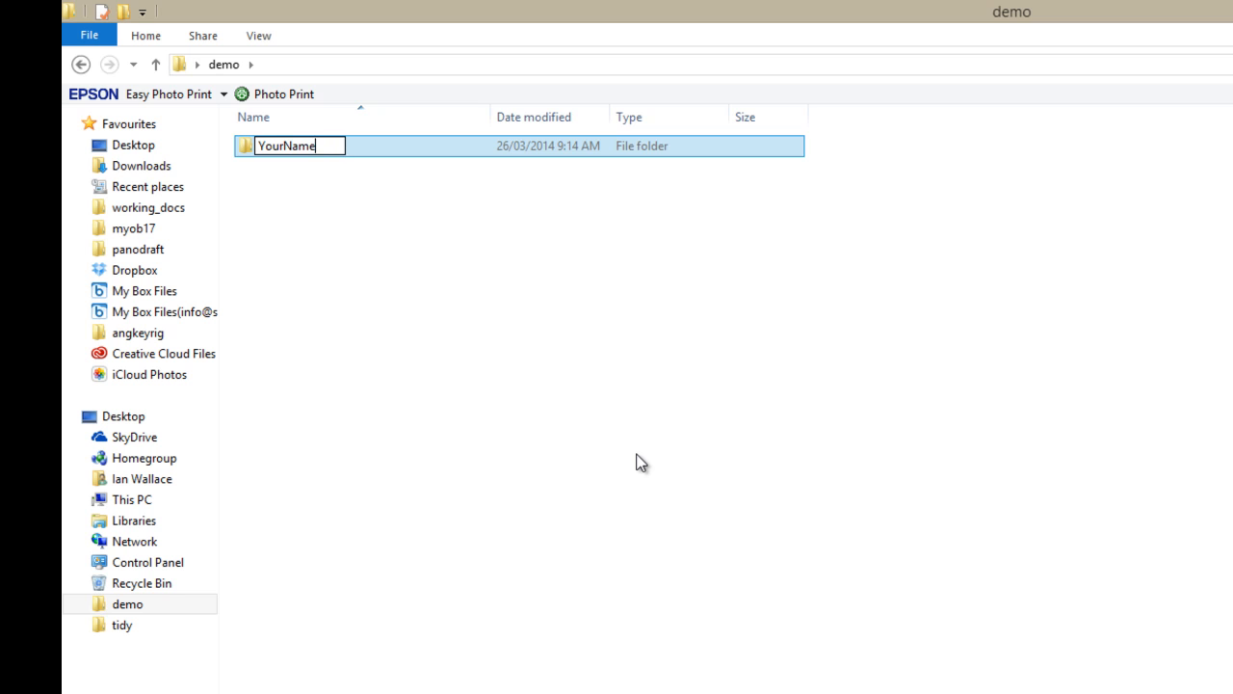
key("Return")
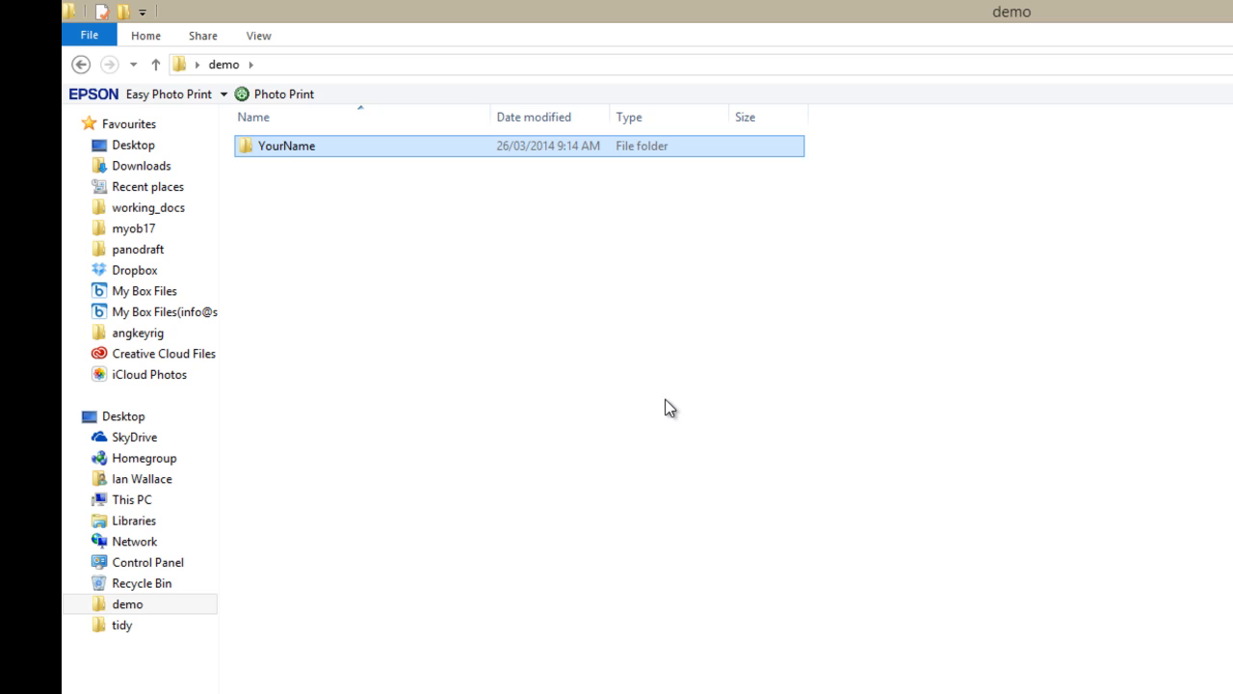
Open YourName and create a ceramics subfolder inside it
double_click(282, 152)
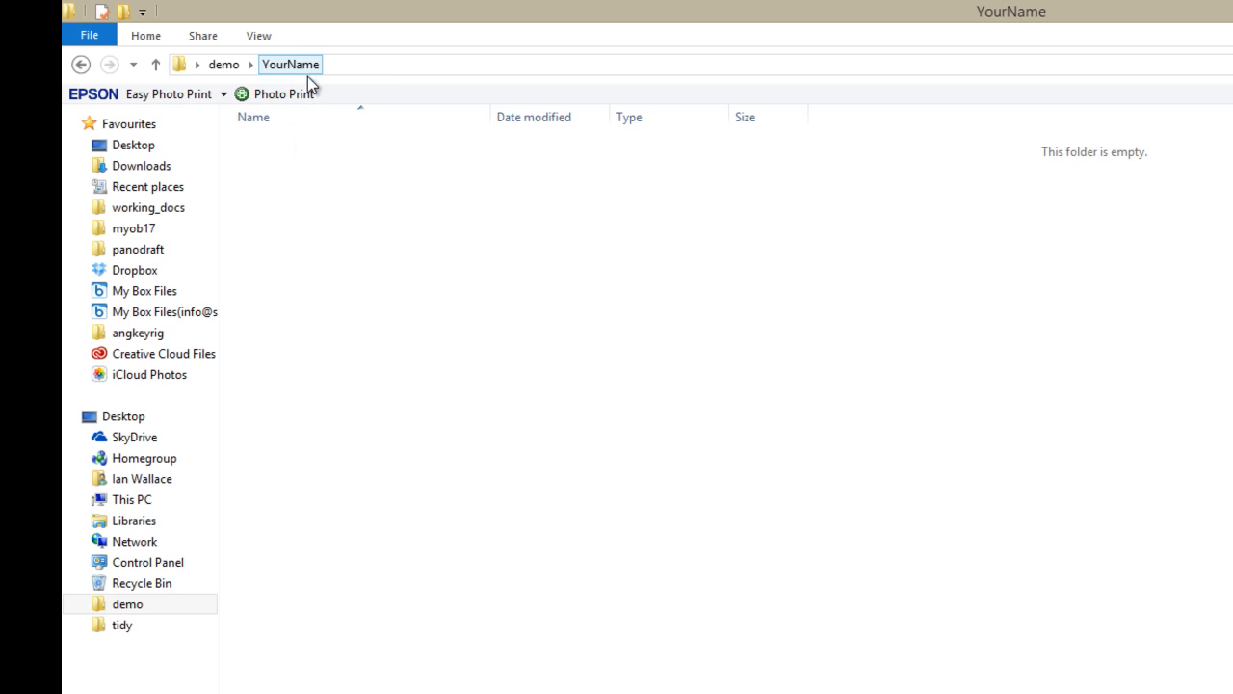
right_click(355, 280)
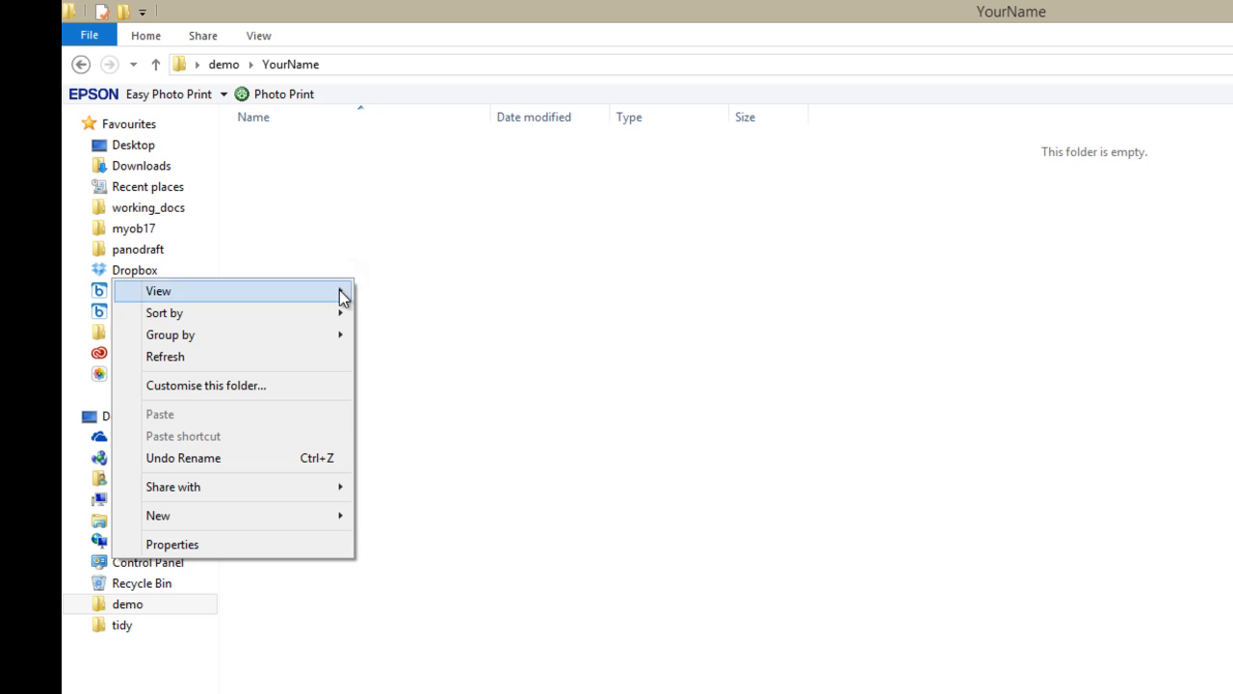
mouse_move(278, 514)
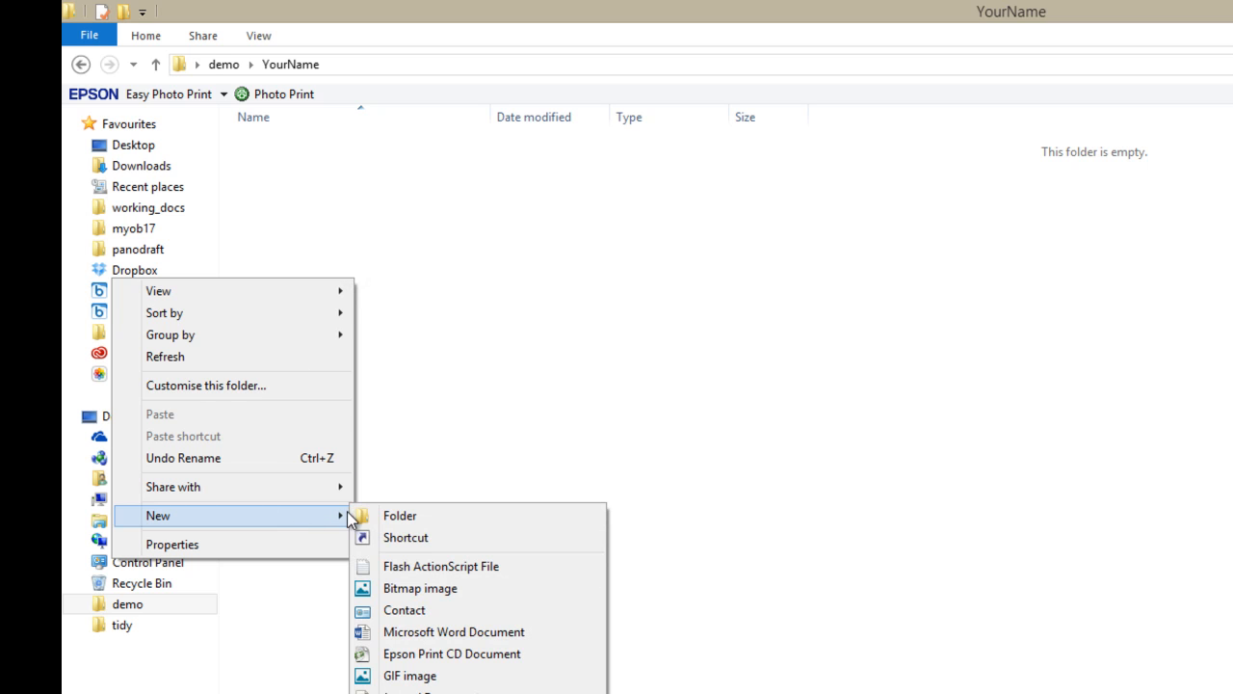
left_click(424, 516)
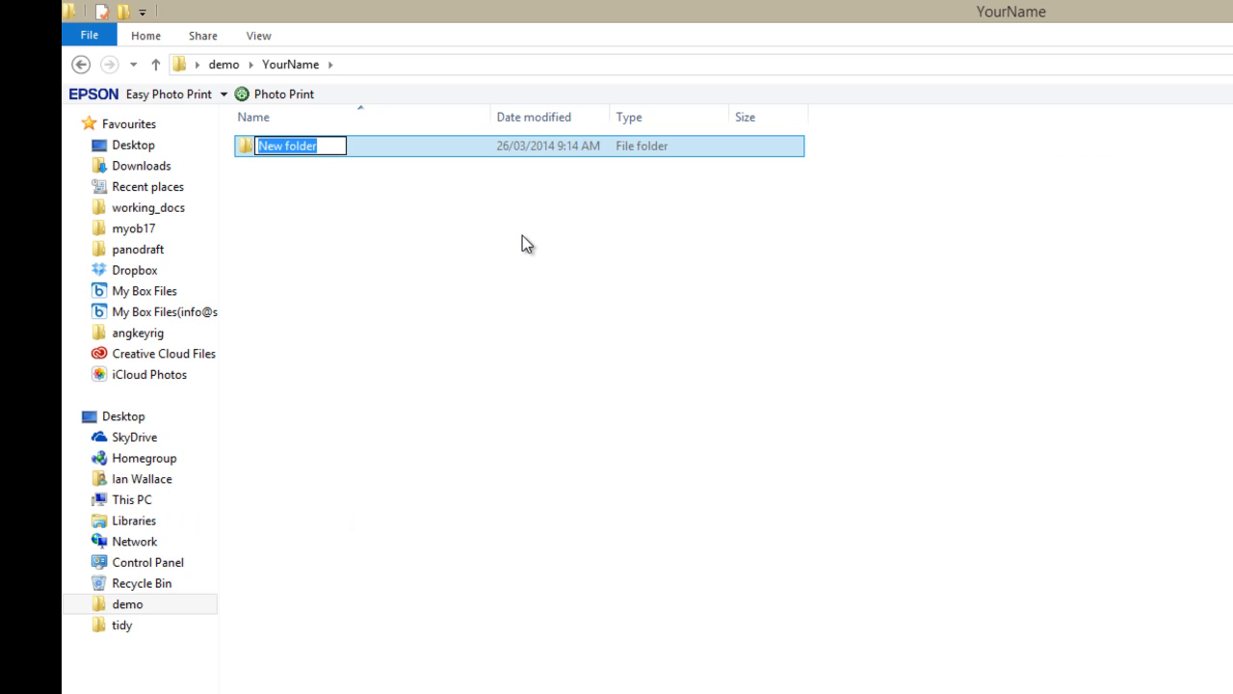
type("ceramics")
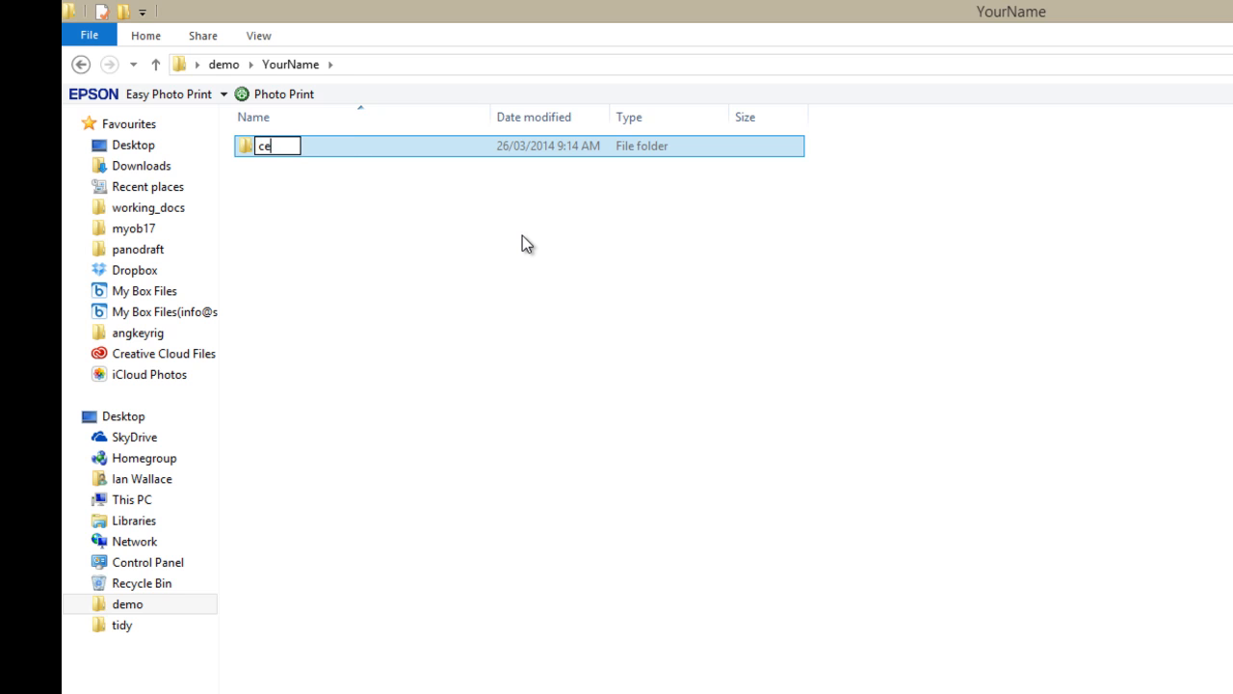
key("Return")
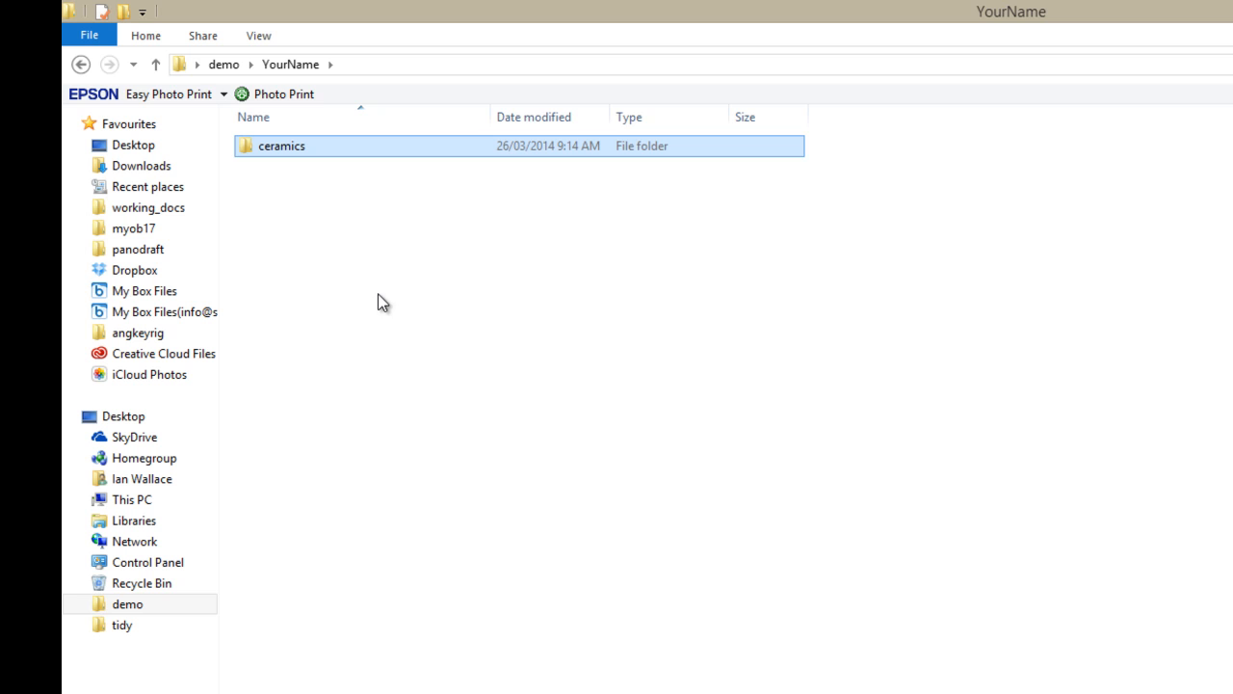
Create a photography subfolder in YourName
left_click(306, 255)
right_click(307, 254)
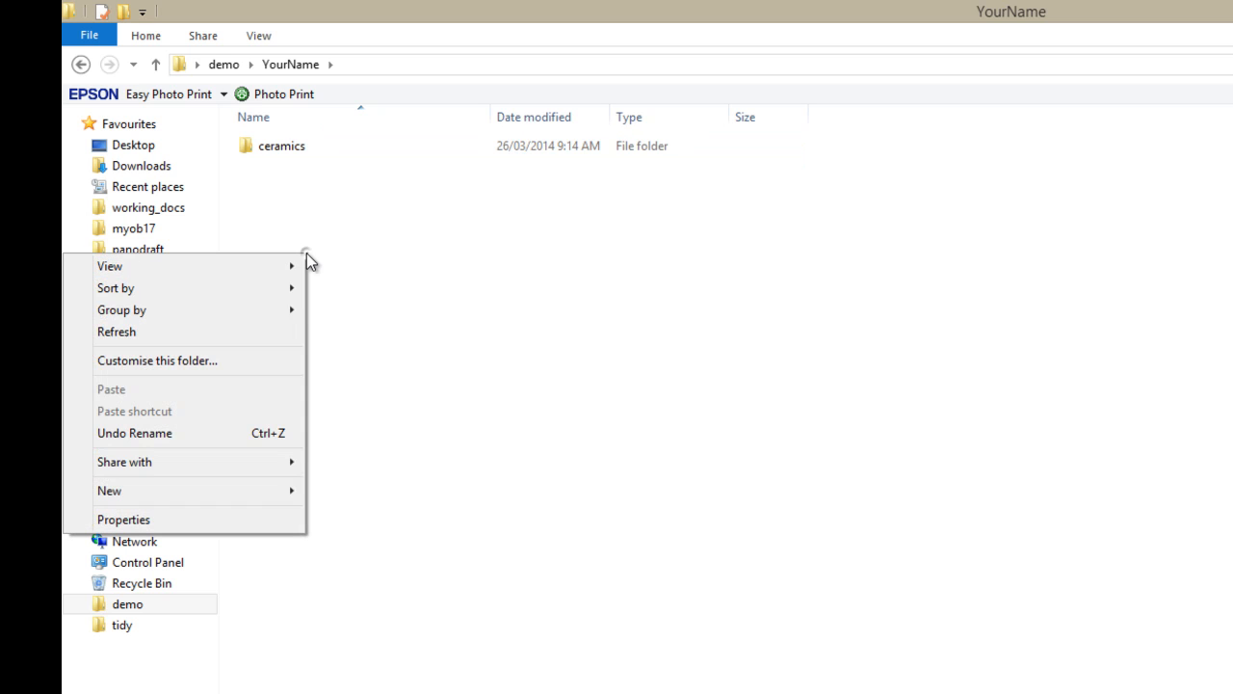
mouse_move(266, 500)
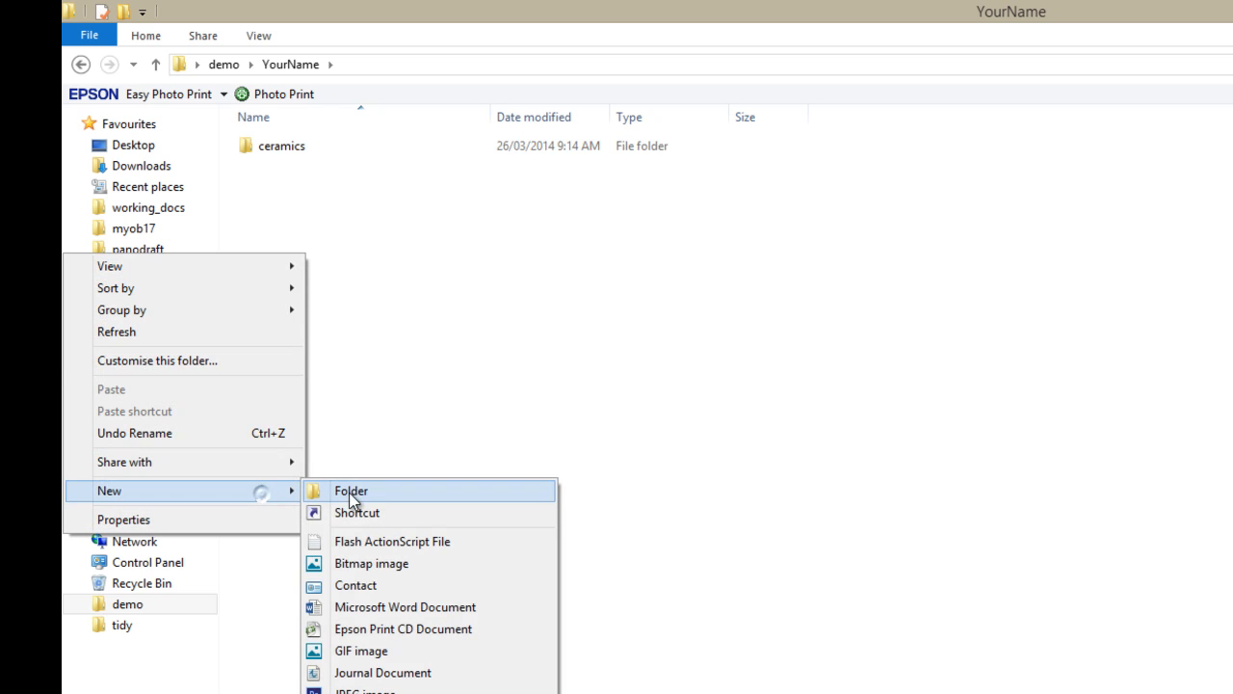
left_click(342, 494)
type("p")
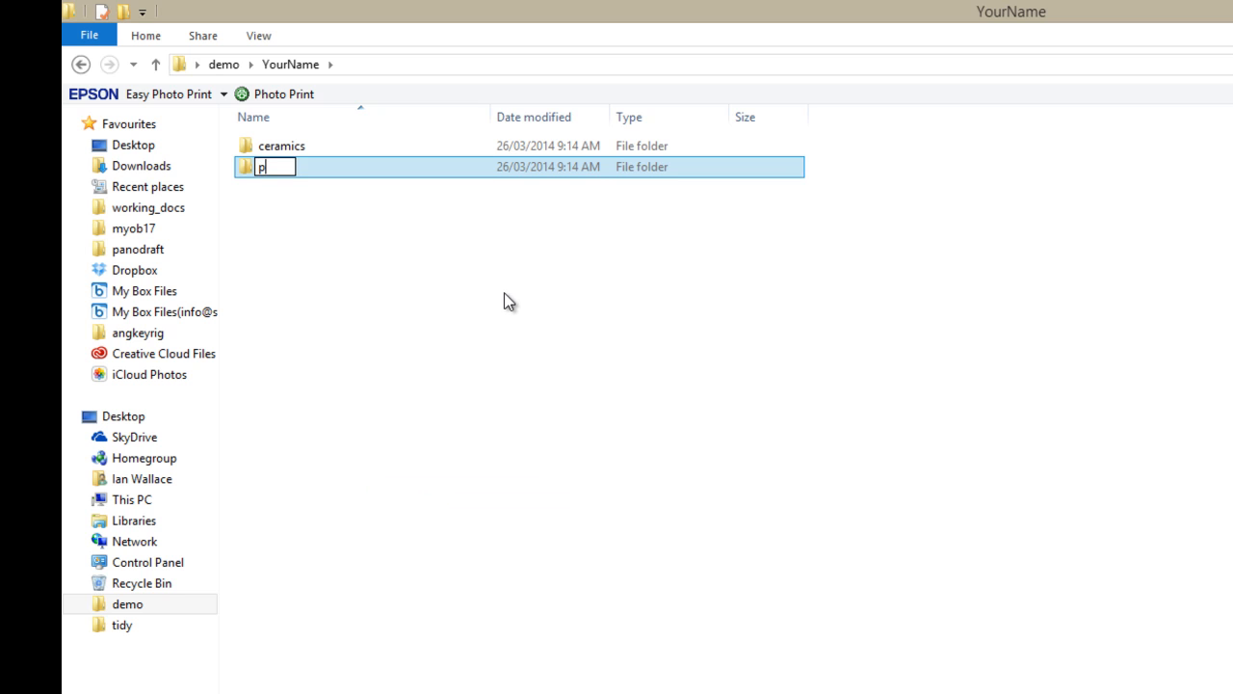
type("hotography")
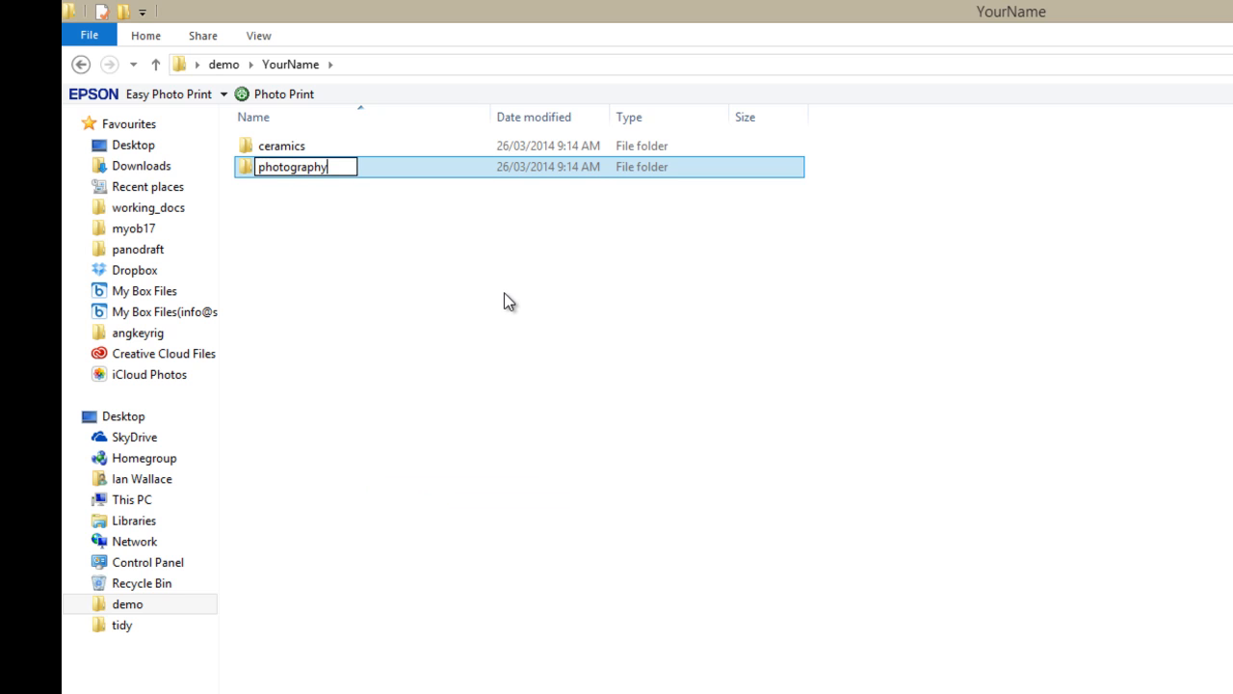
key("Return")
Create an admin subfolder in YourName, correcting the mistyped name
left_click(387, 318)
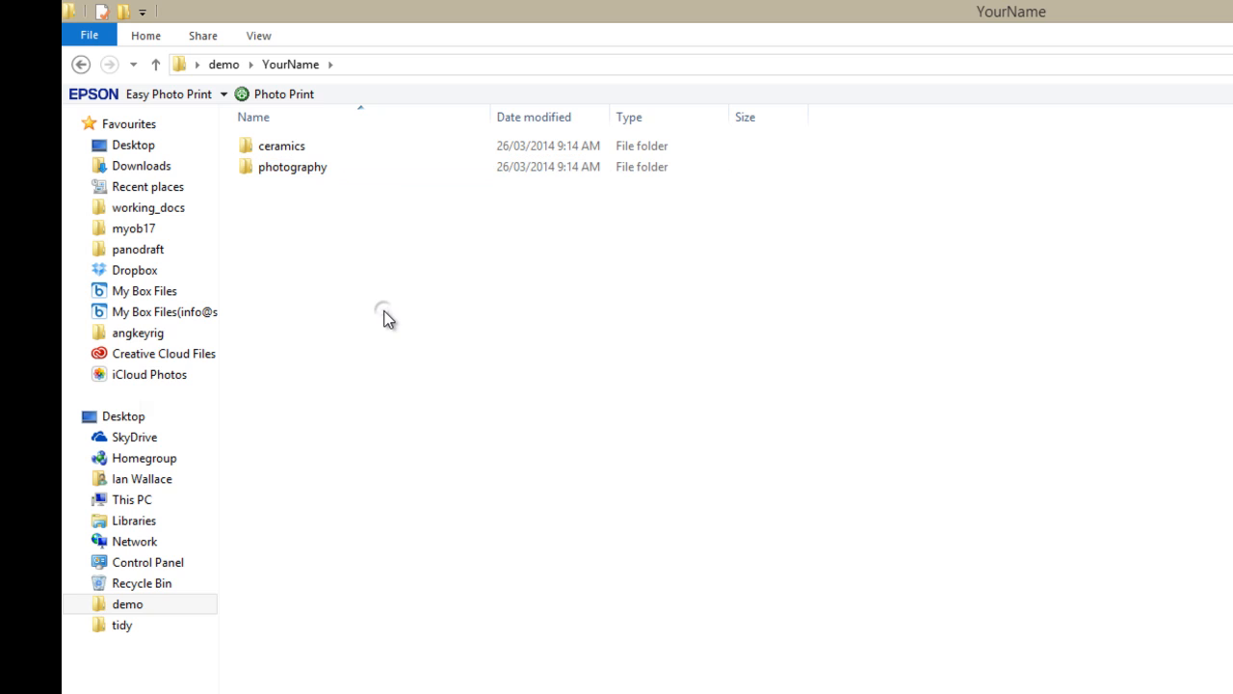
right_click(385, 317)
mouse_move(327, 556)
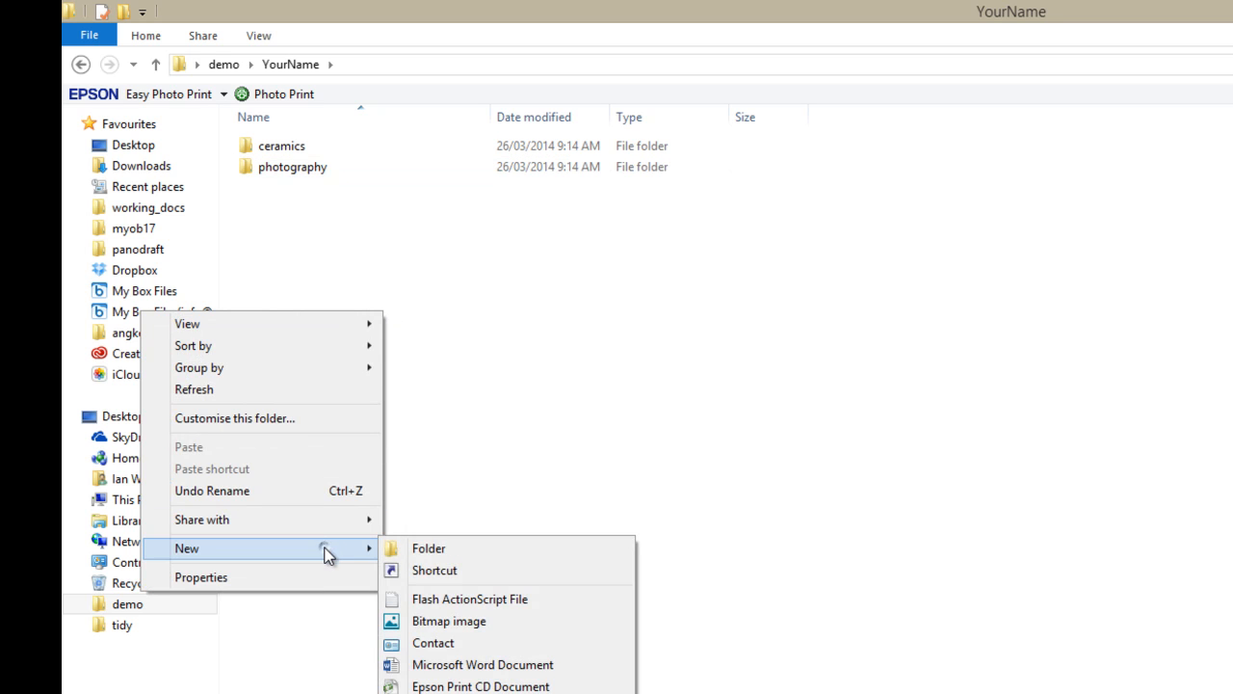
left_click(440, 549)
type("admnin")
key("BackSpace")
key("BackSpace")
key("BackSpace")
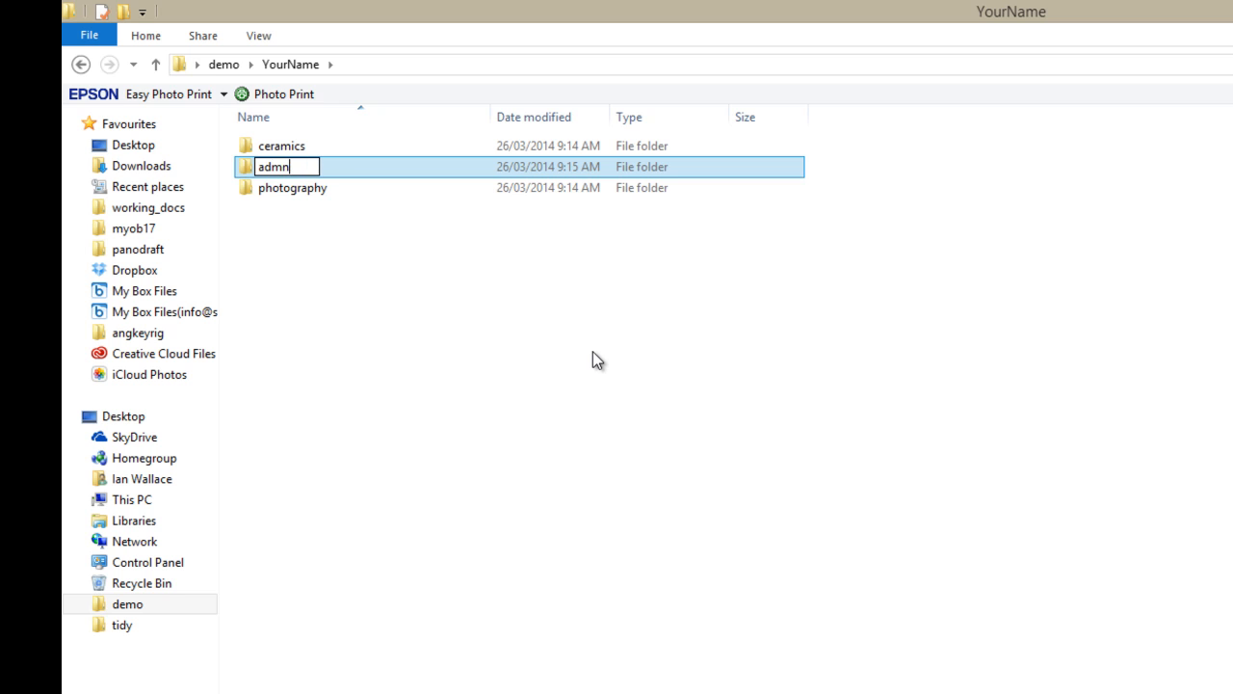
type("ion")
key("BackSpace")
key("BackSpace")
type("n")
key("Return")
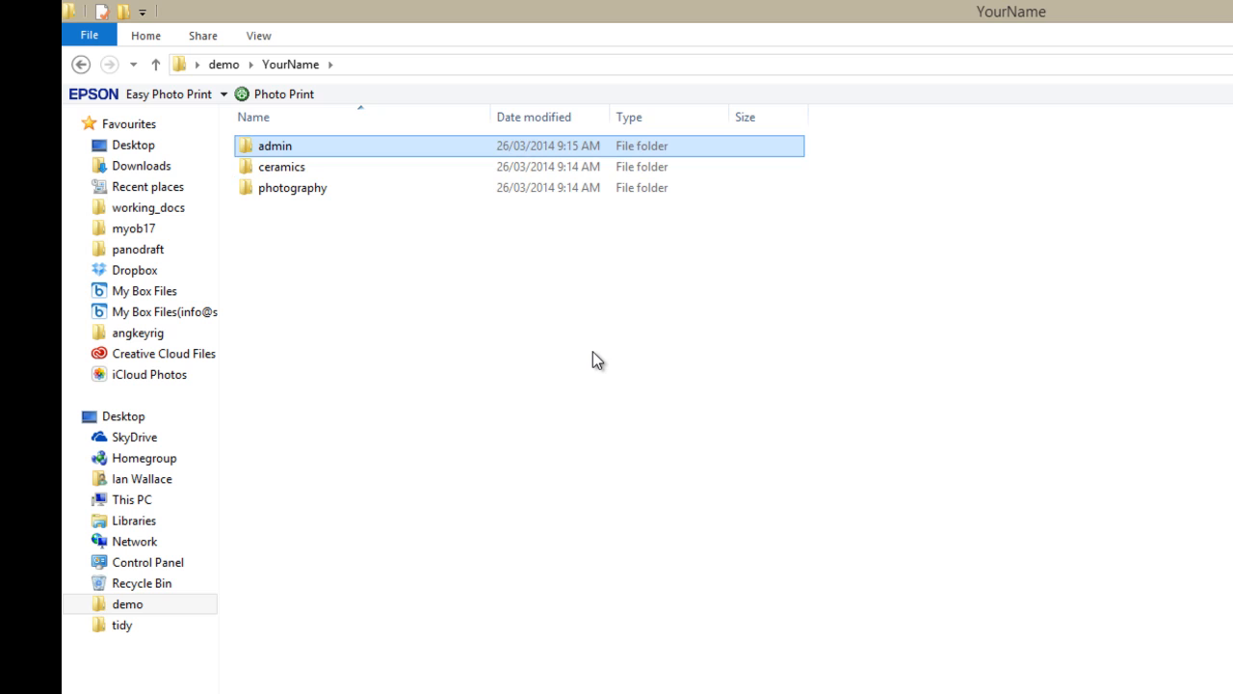
Add a fourth subfolder named personal to YourName
left_click(442, 447)
right_click(441, 447)
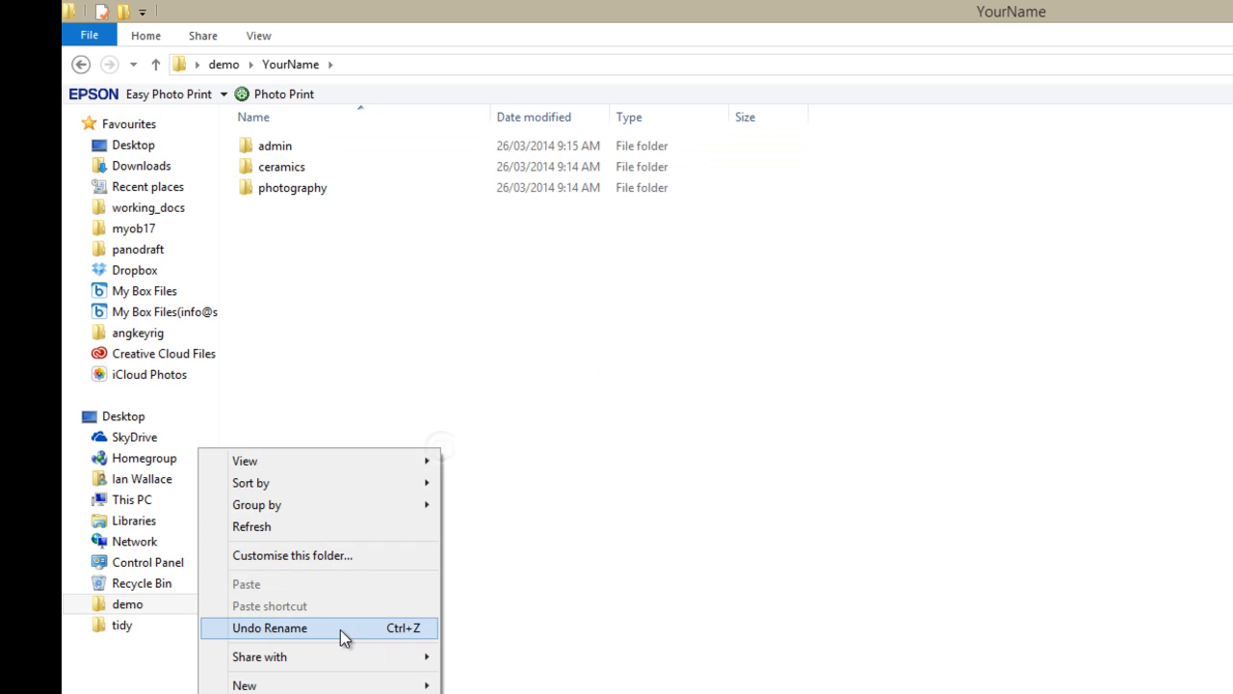
mouse_move(344, 685)
left_click(477, 685)
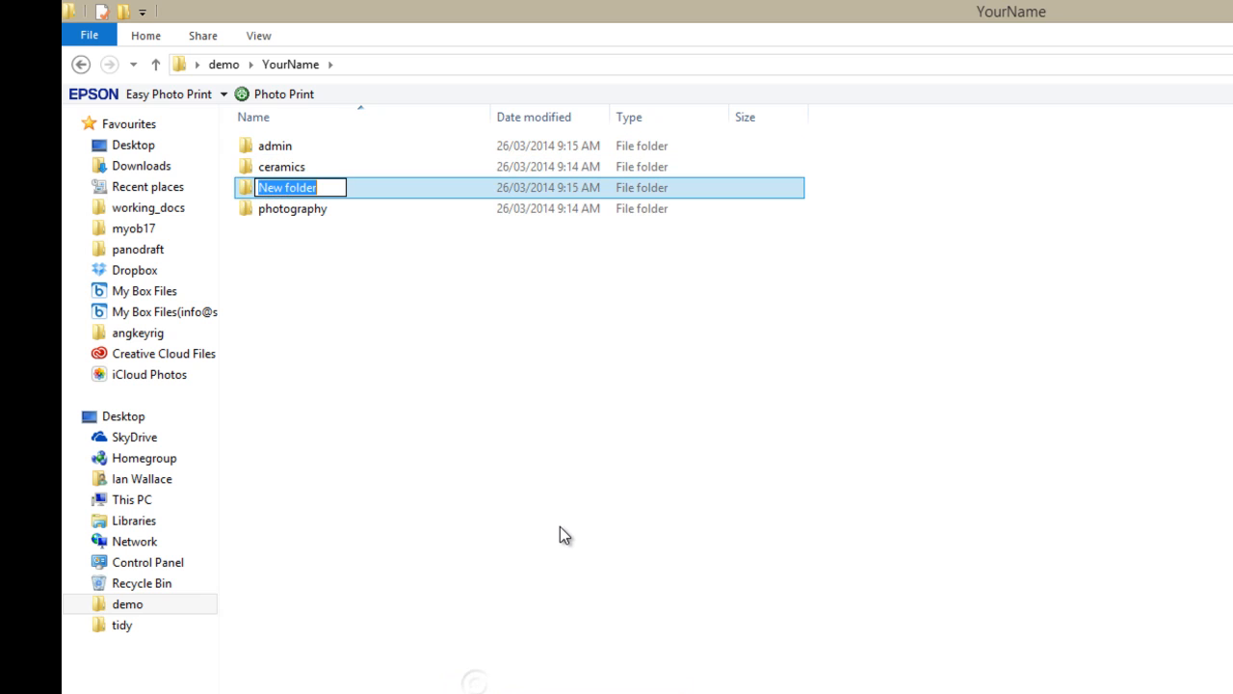
type("personal")
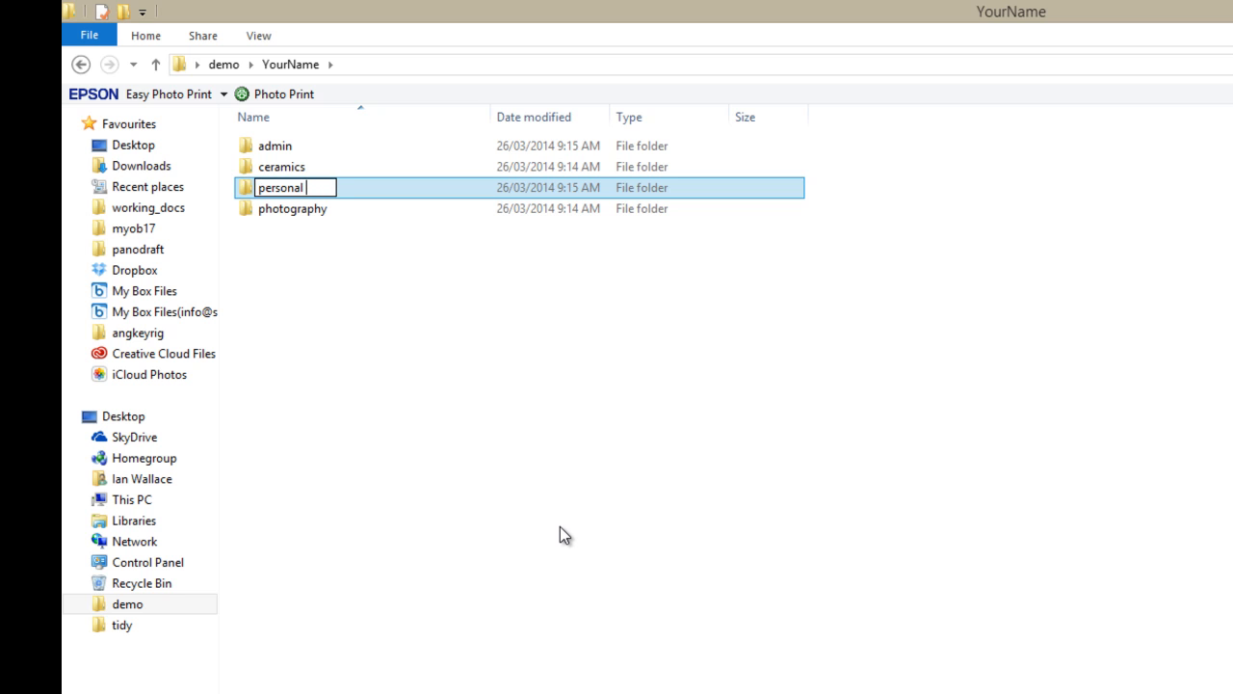
key("Return")
left_click(539, 478)
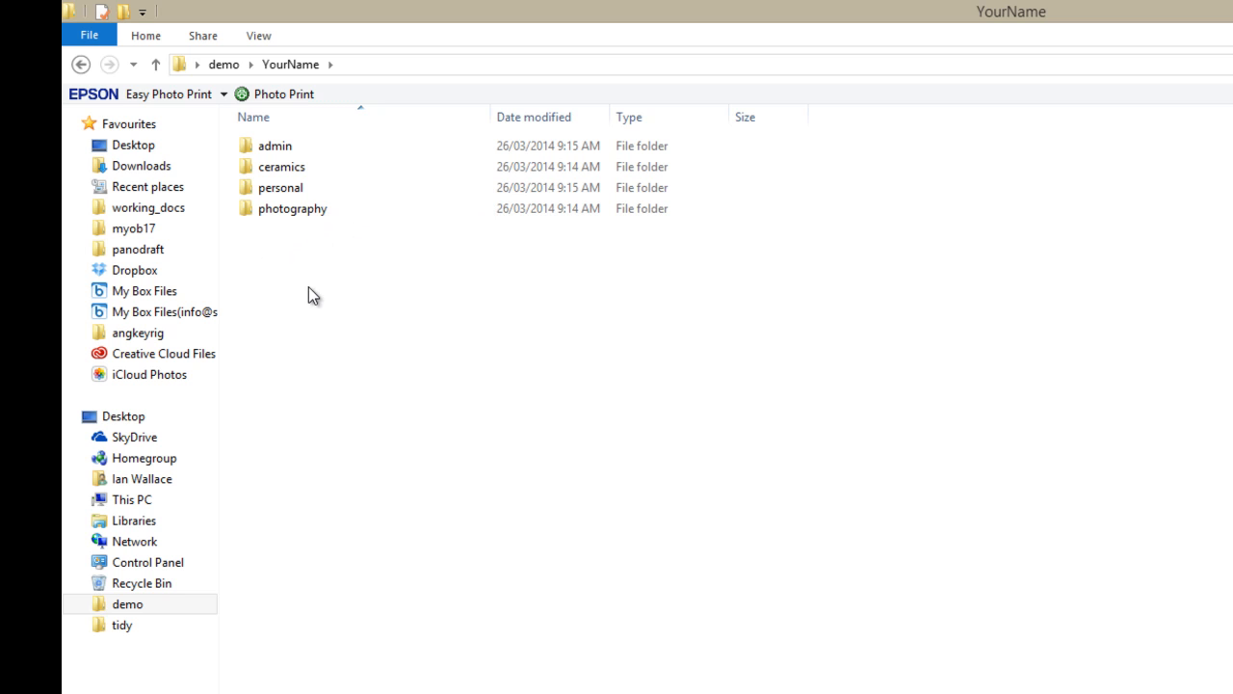
left_click(292, 212)
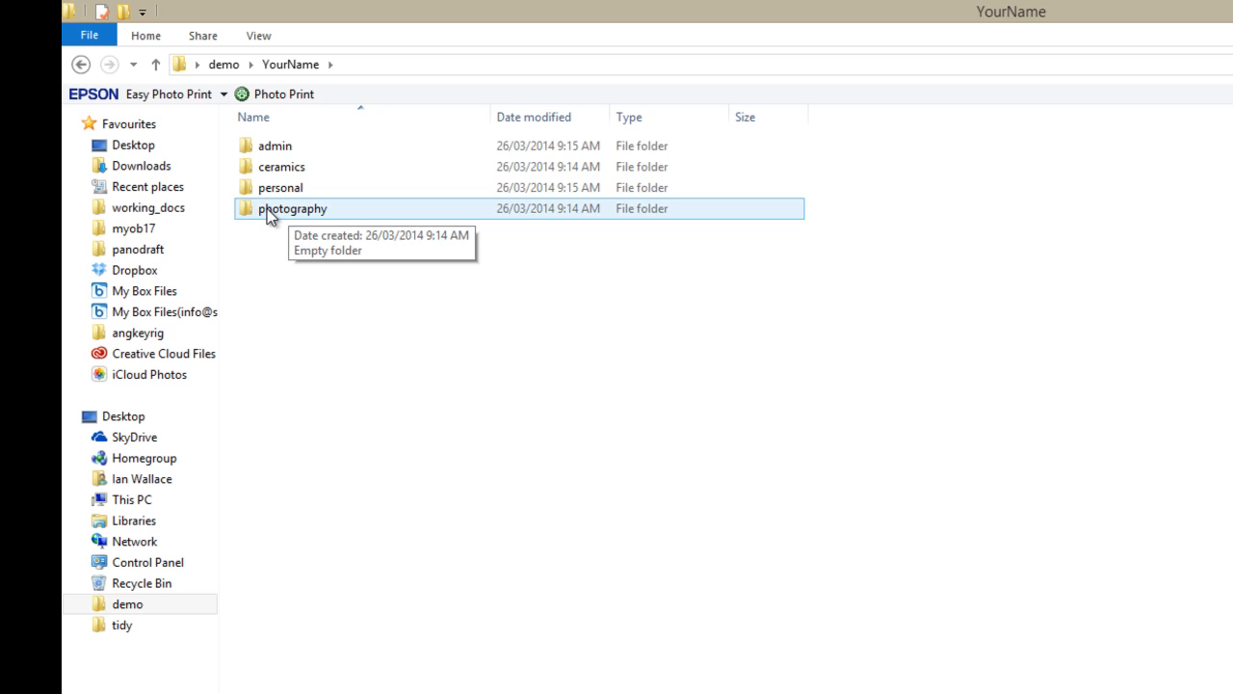
Open photography and create assignments and resources subfolders inside it
double_click(245, 211)
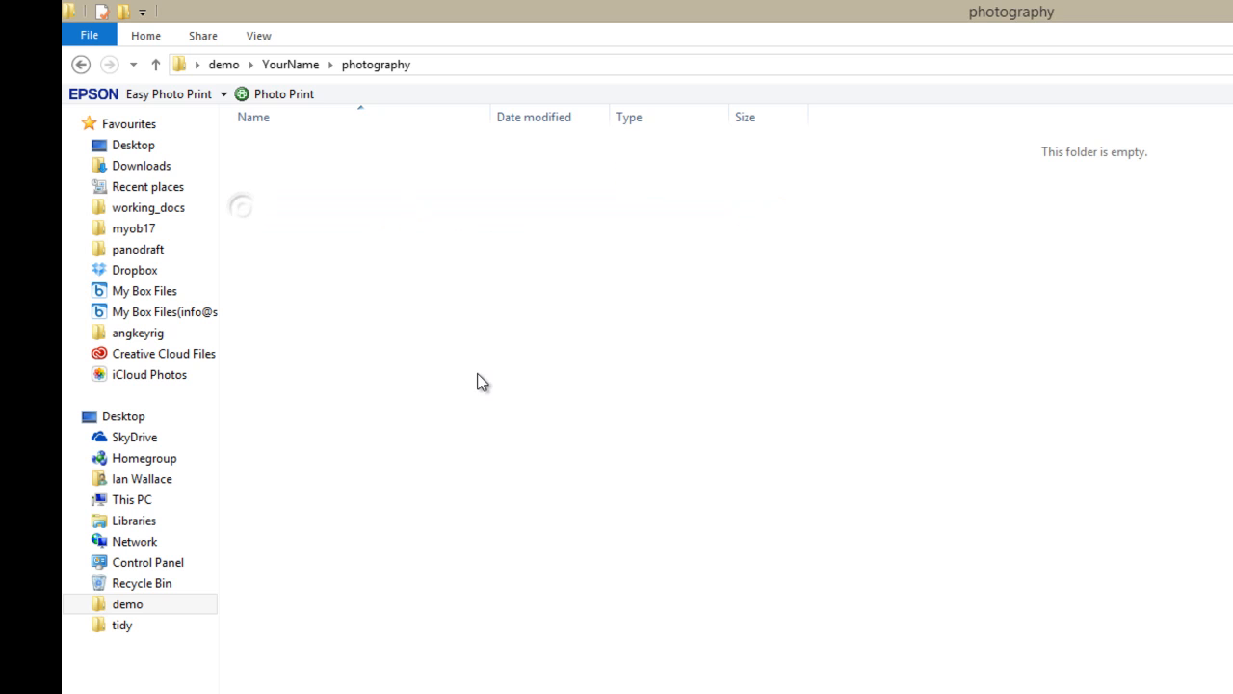
right_click(417, 300)
mouse_move(381, 539)
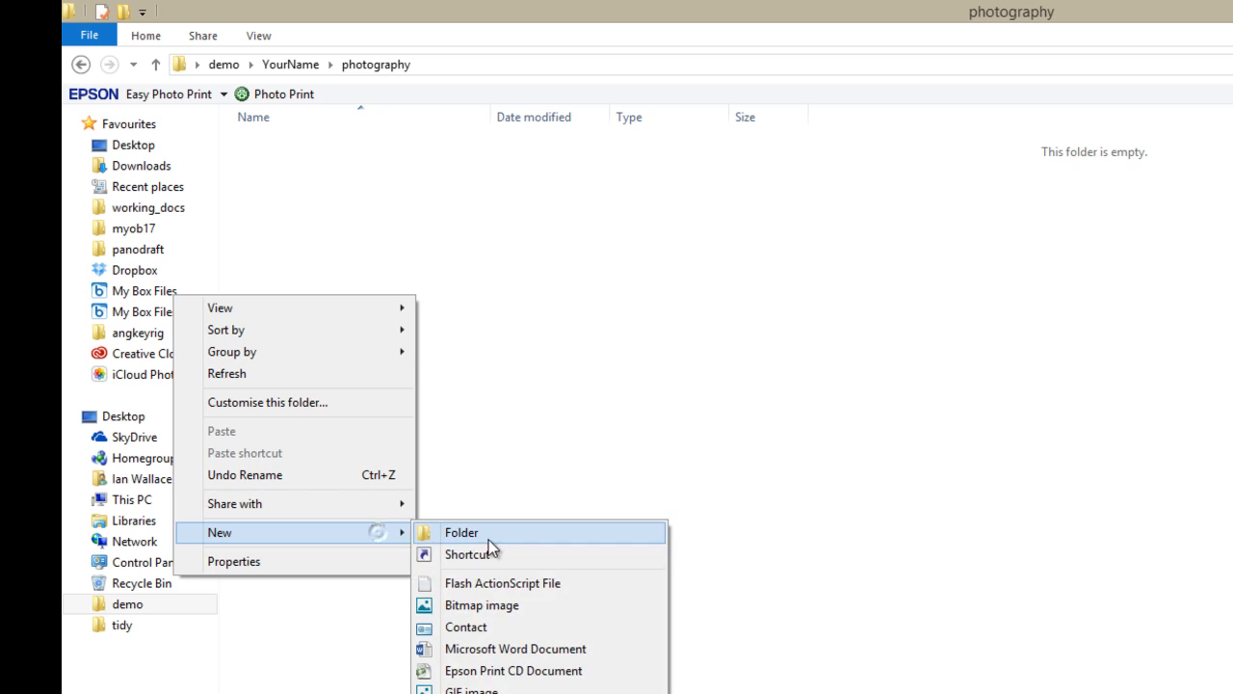
left_click(501, 532)
type("assignments")
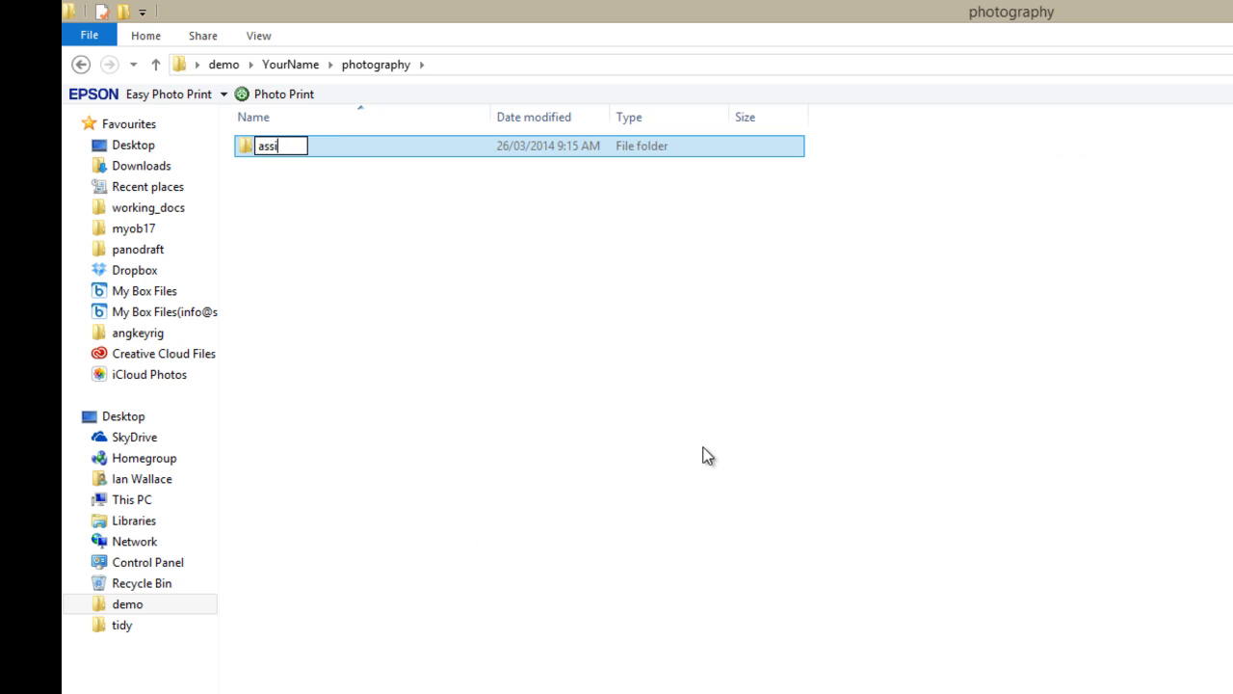
key("Return")
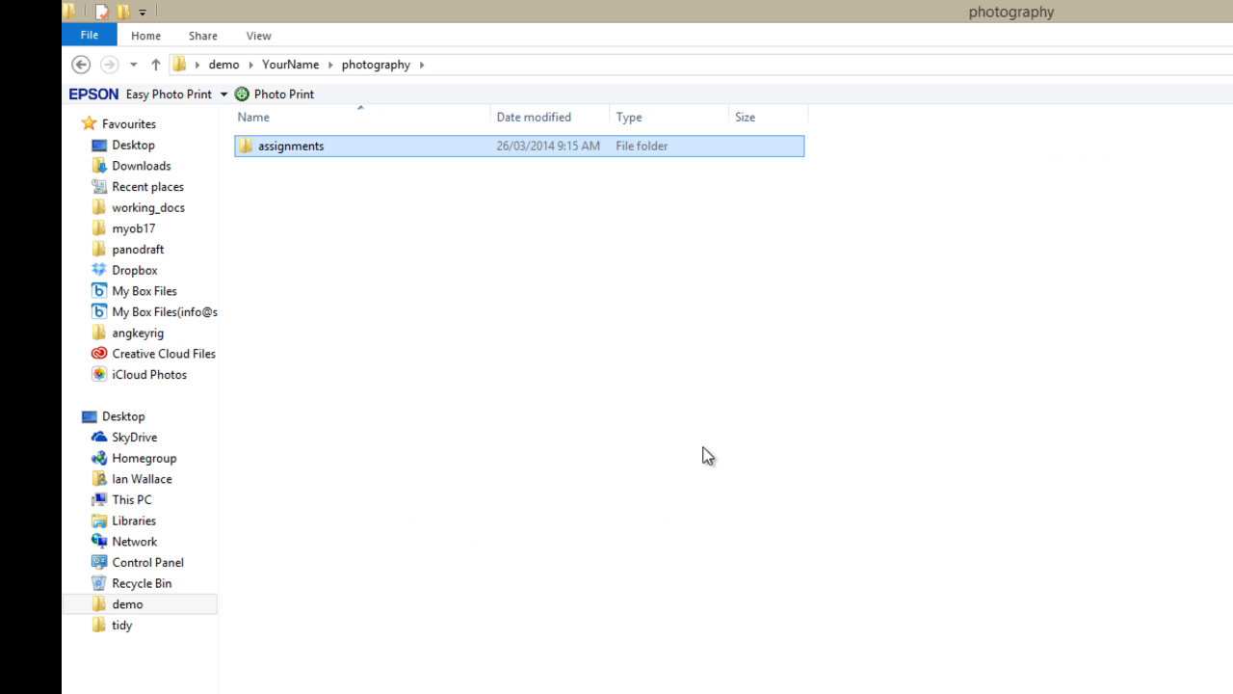
right_click(449, 346)
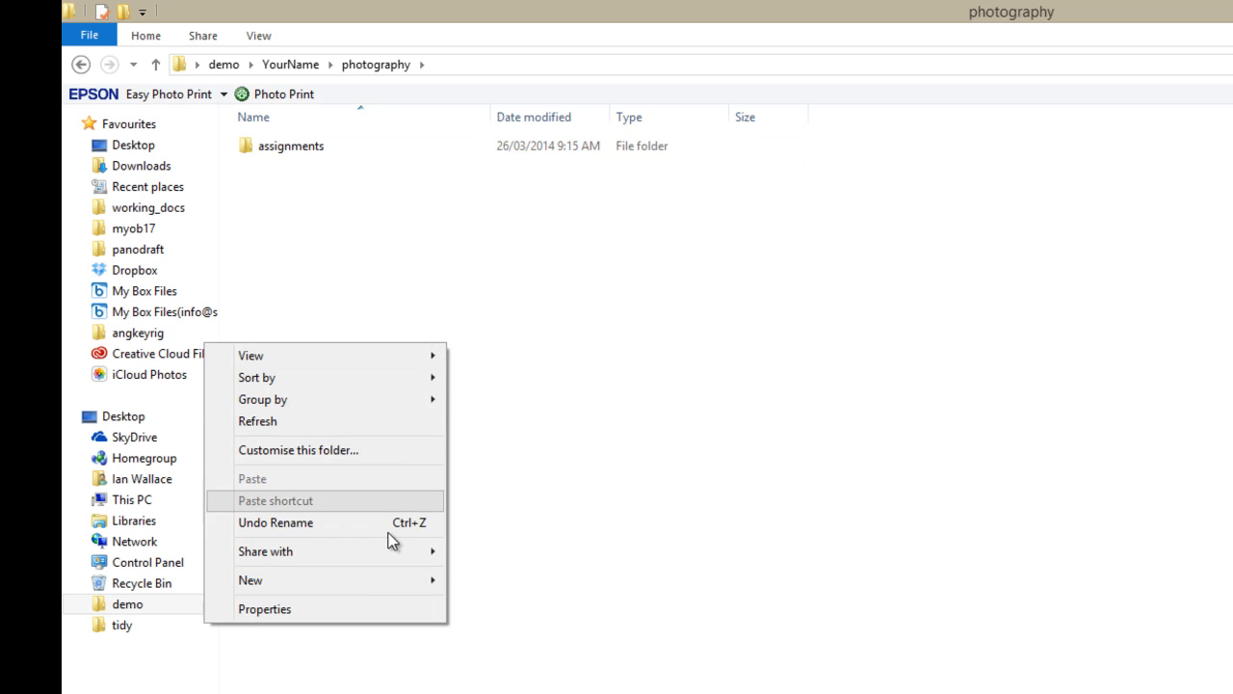
mouse_move(398, 588)
left_click(473, 581)
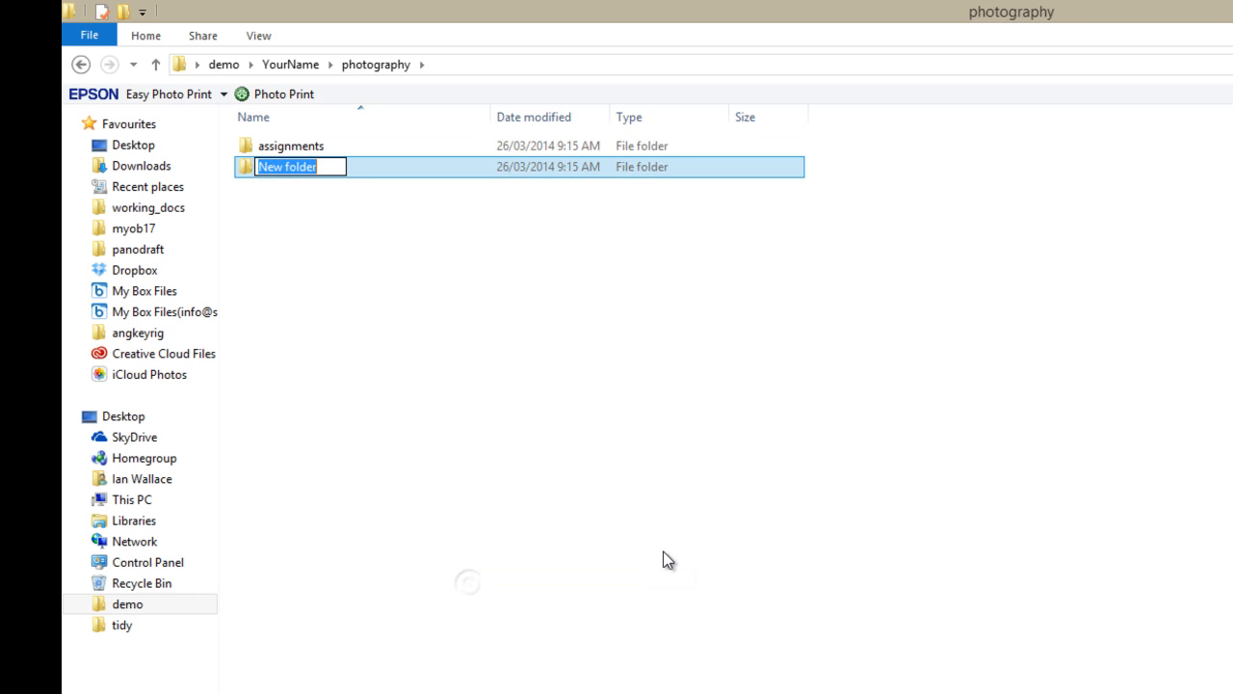
type("resources")
key("Return")
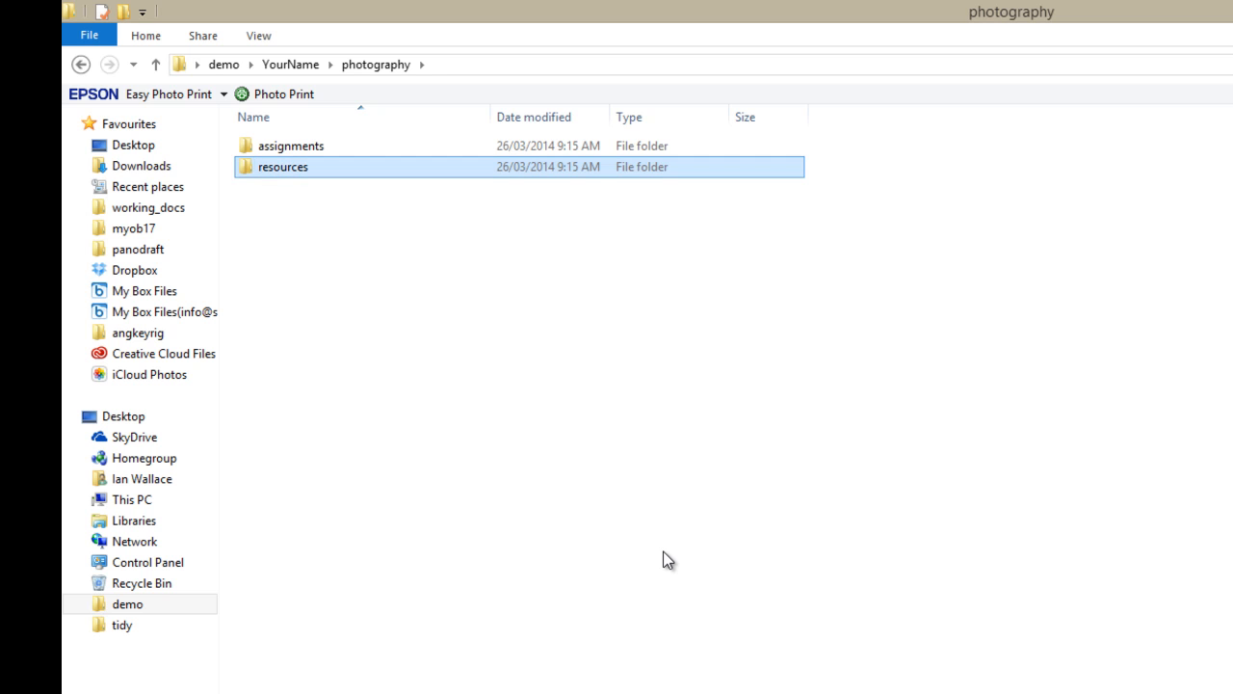
Add handouts and stuff subfolders to photography
left_click(383, 351)
right_click(382, 351)
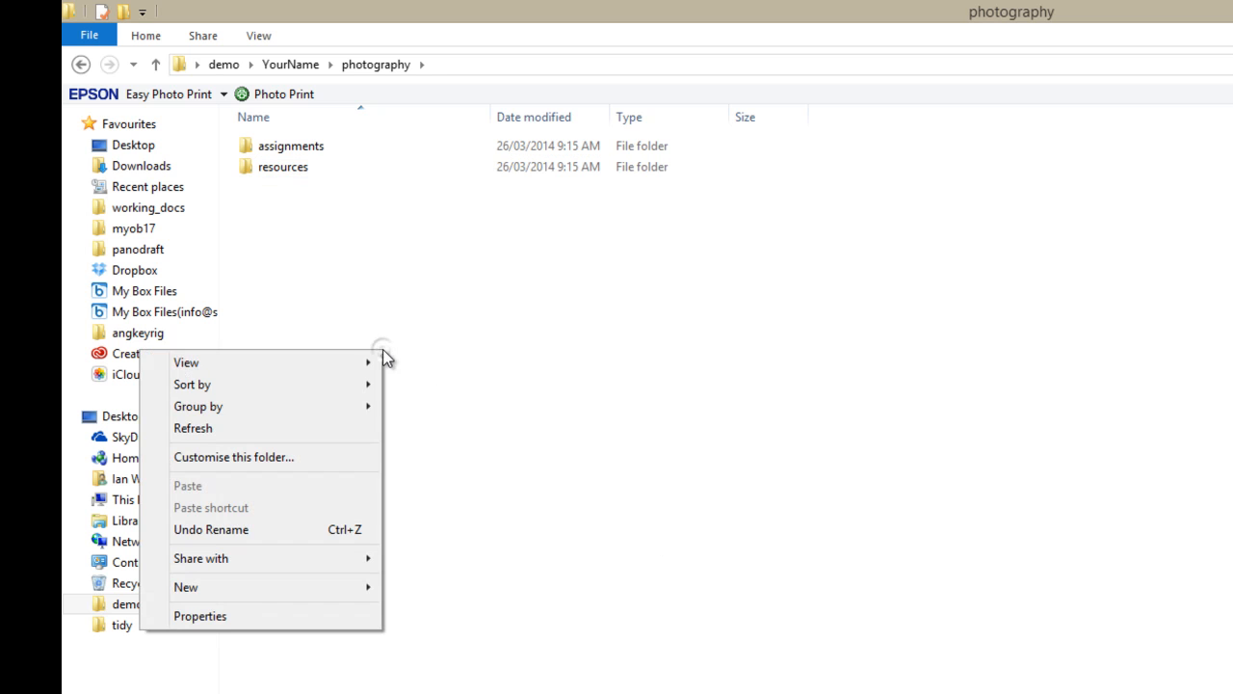
mouse_move(333, 588)
left_click(445, 591)
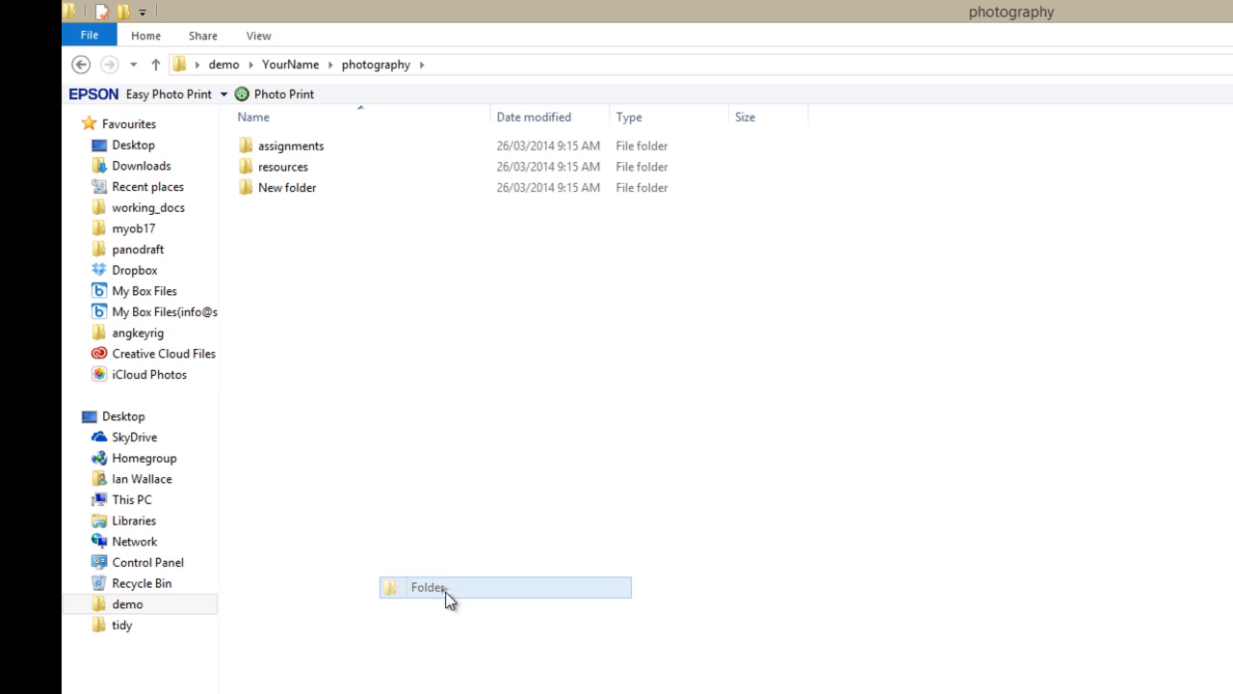
type("handouts")
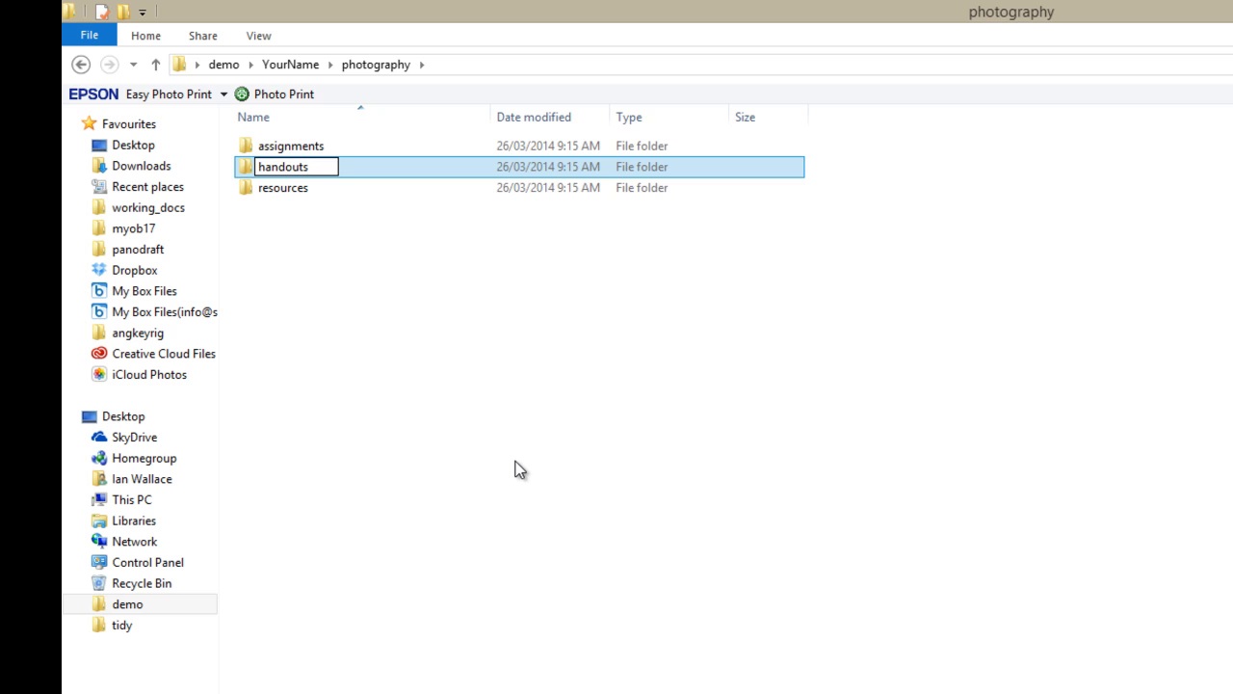
key("Return")
left_click(517, 469)
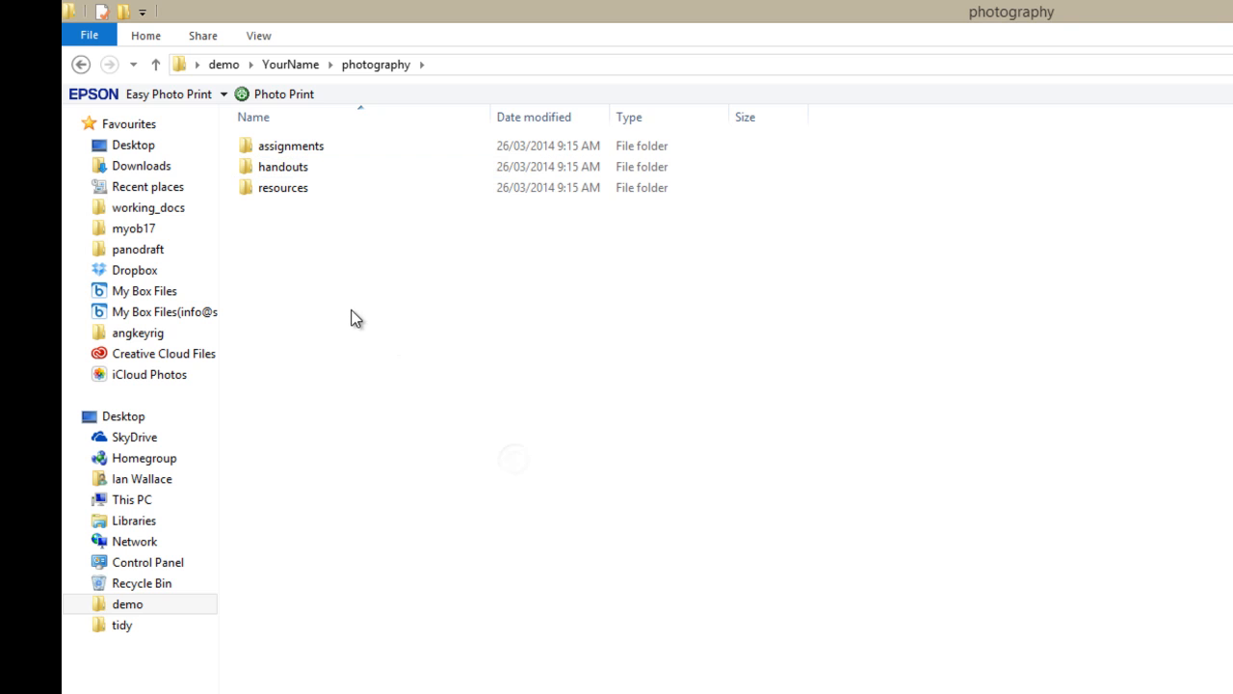
right_click(370, 283)
mouse_move(333, 520)
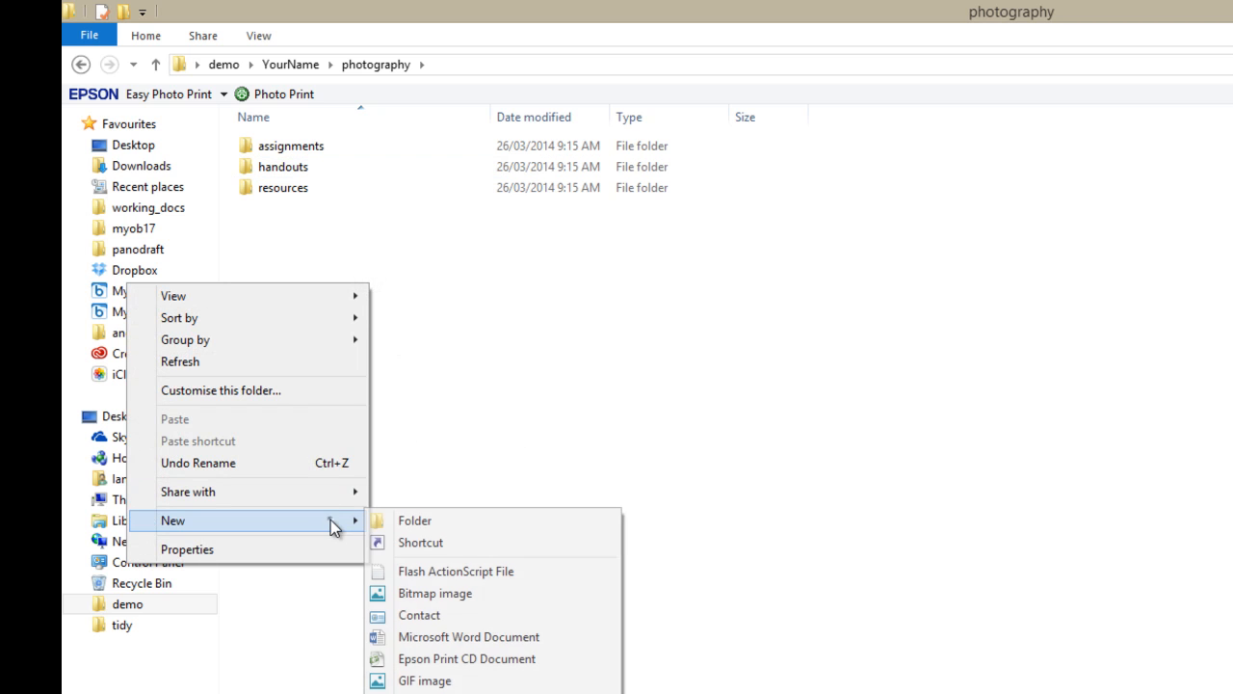
left_click(411, 518)
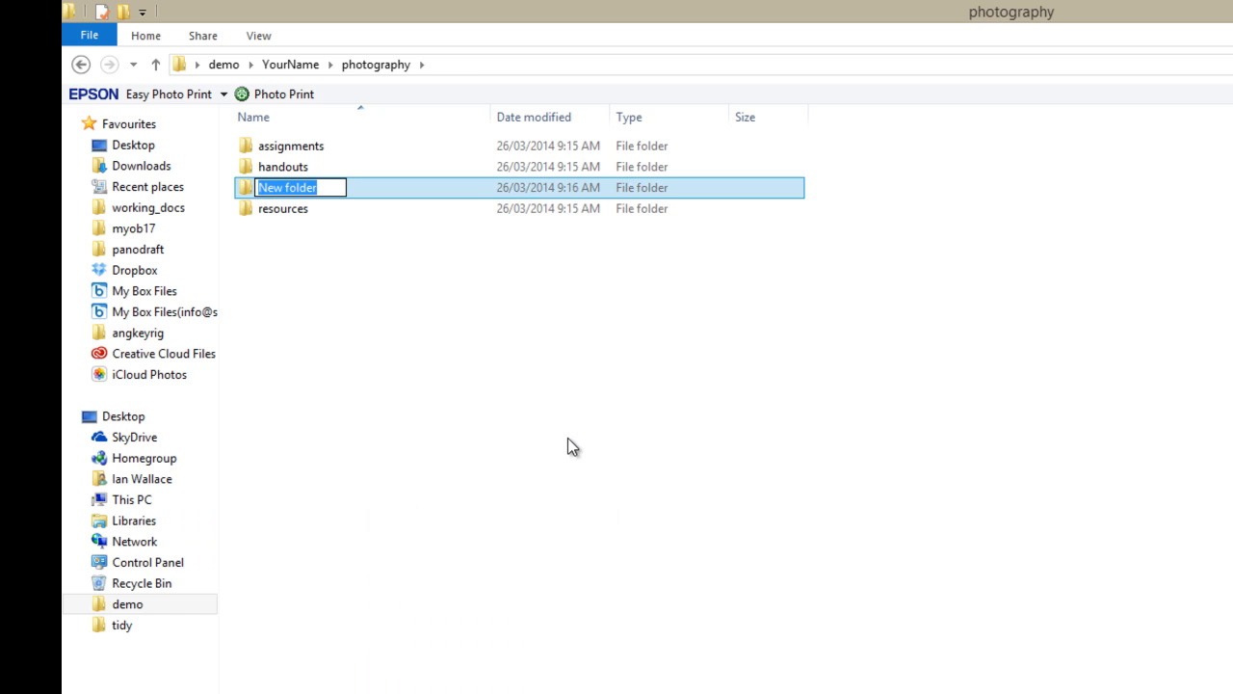
type("stuff")
key("Return")
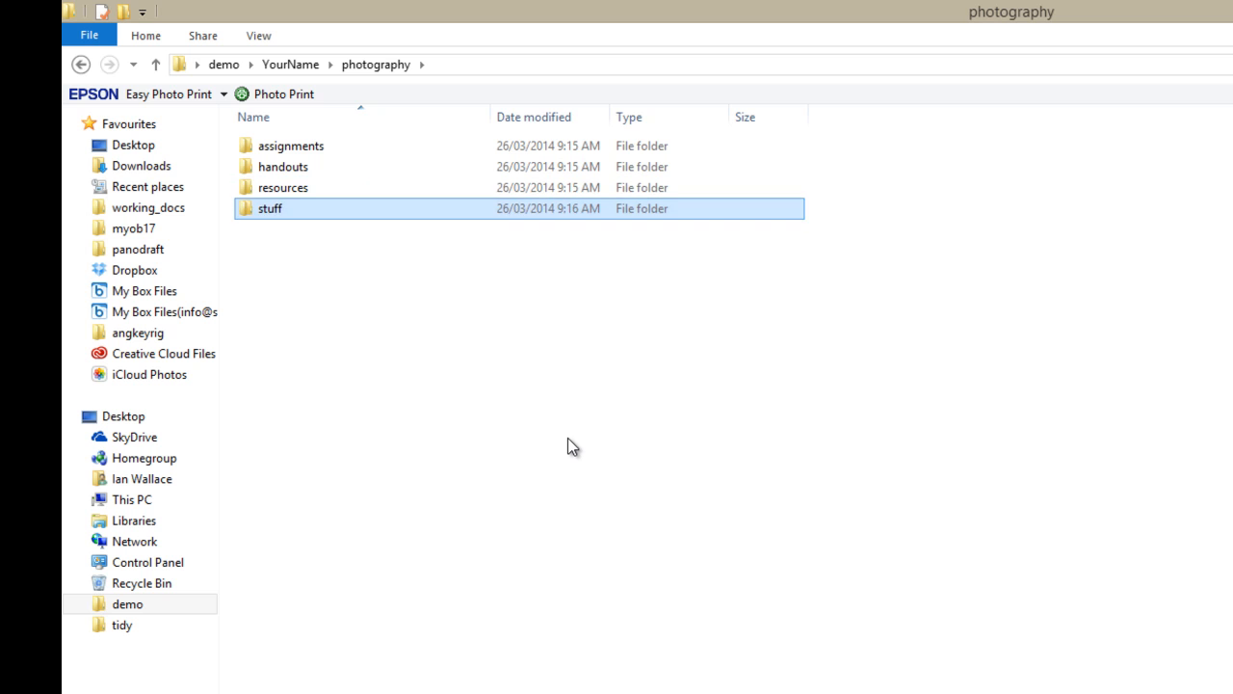
left_click(567, 446)
left_click(309, 163)
left_click(311, 188)
left_click(438, 371)
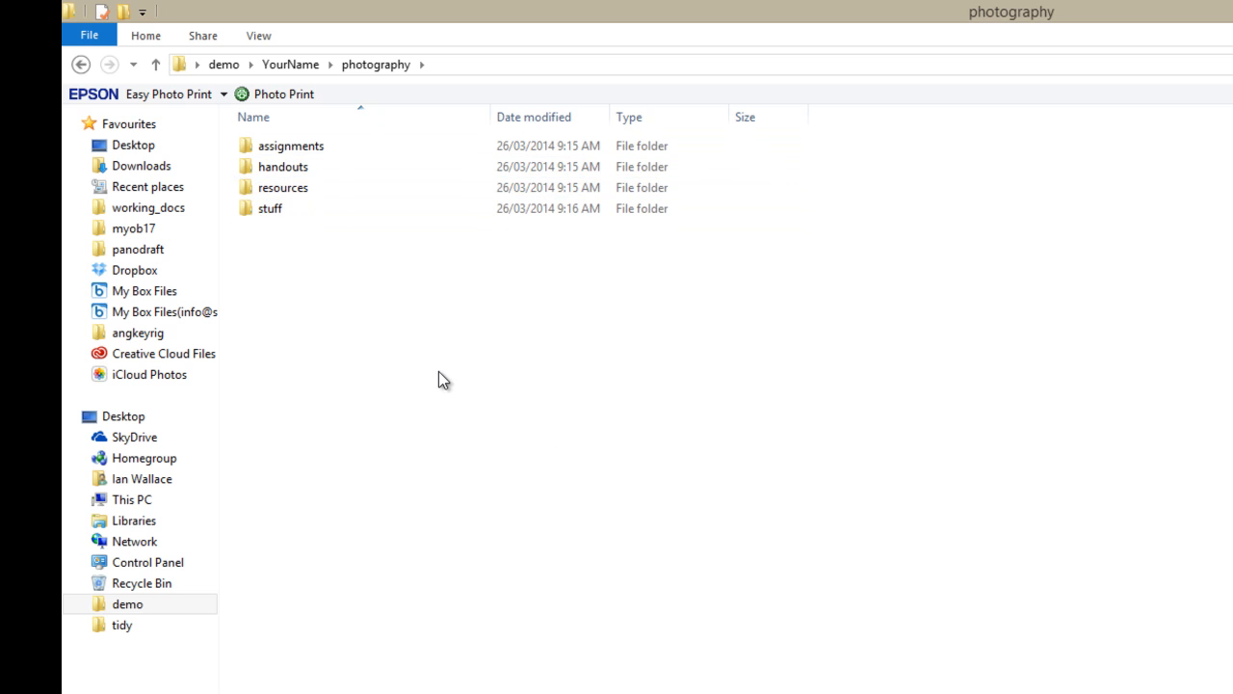
left_click(278, 212)
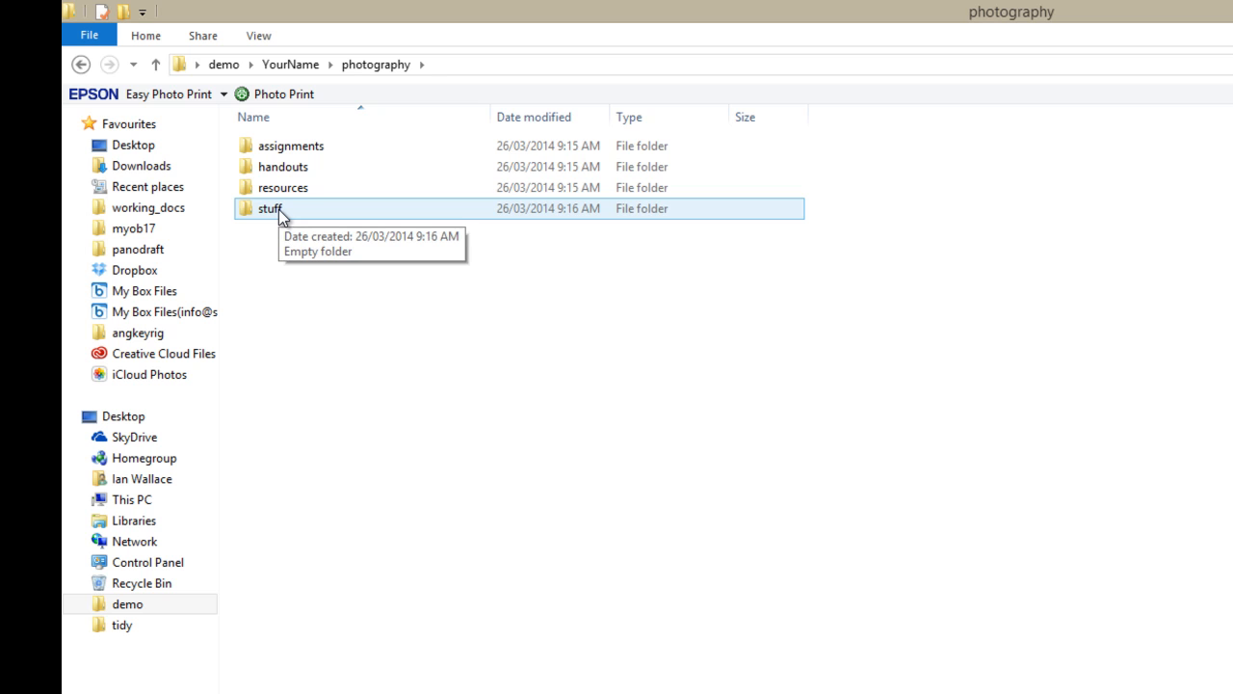
Expand demo, YourName and photography in the navigation pane to show the new folder tree
left_click(146, 603)
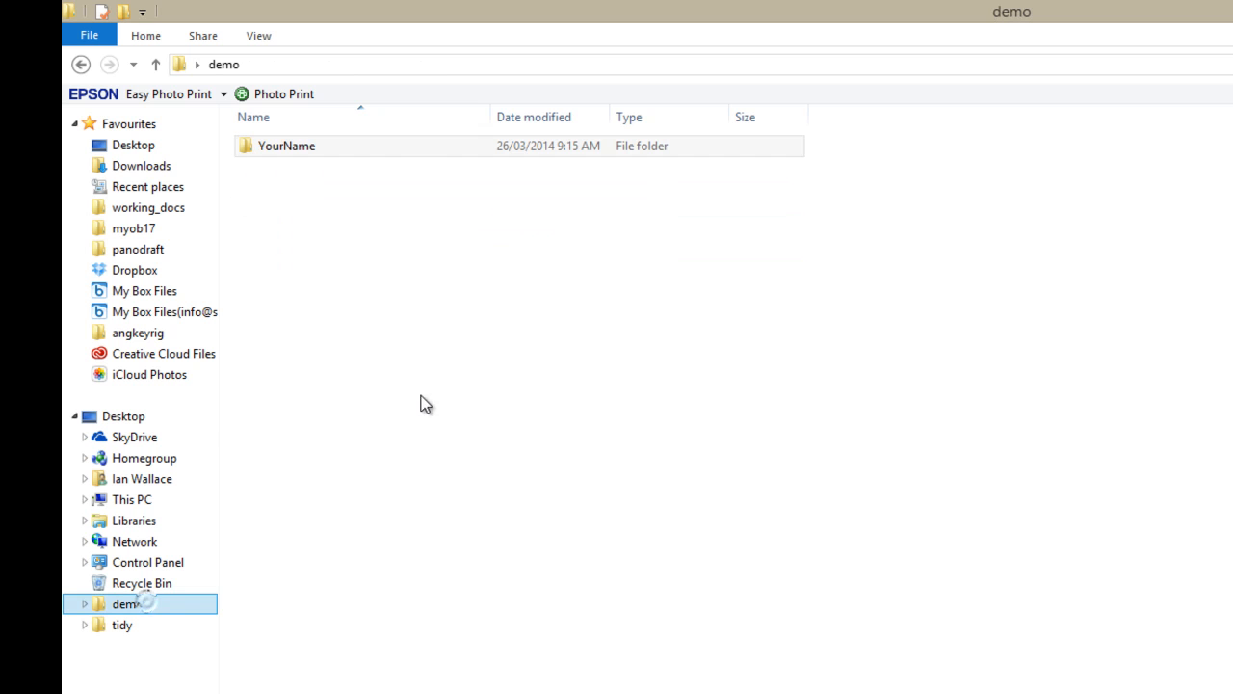
left_click(266, 151)
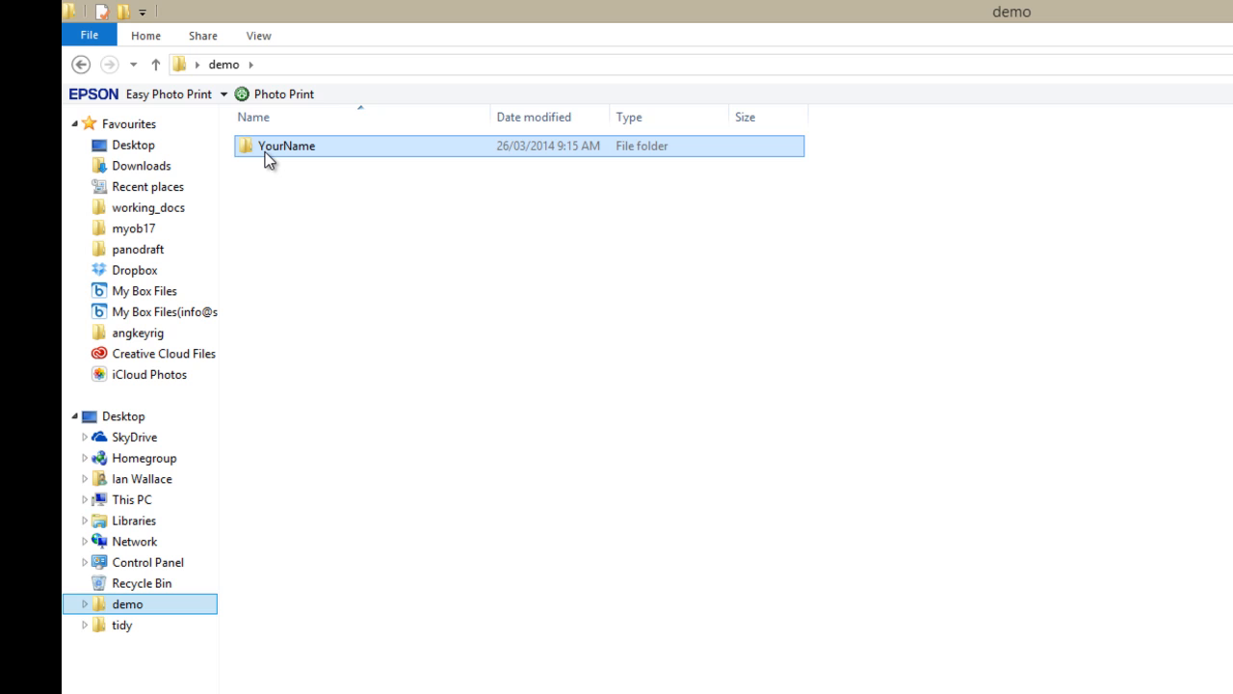
left_click(85, 604)
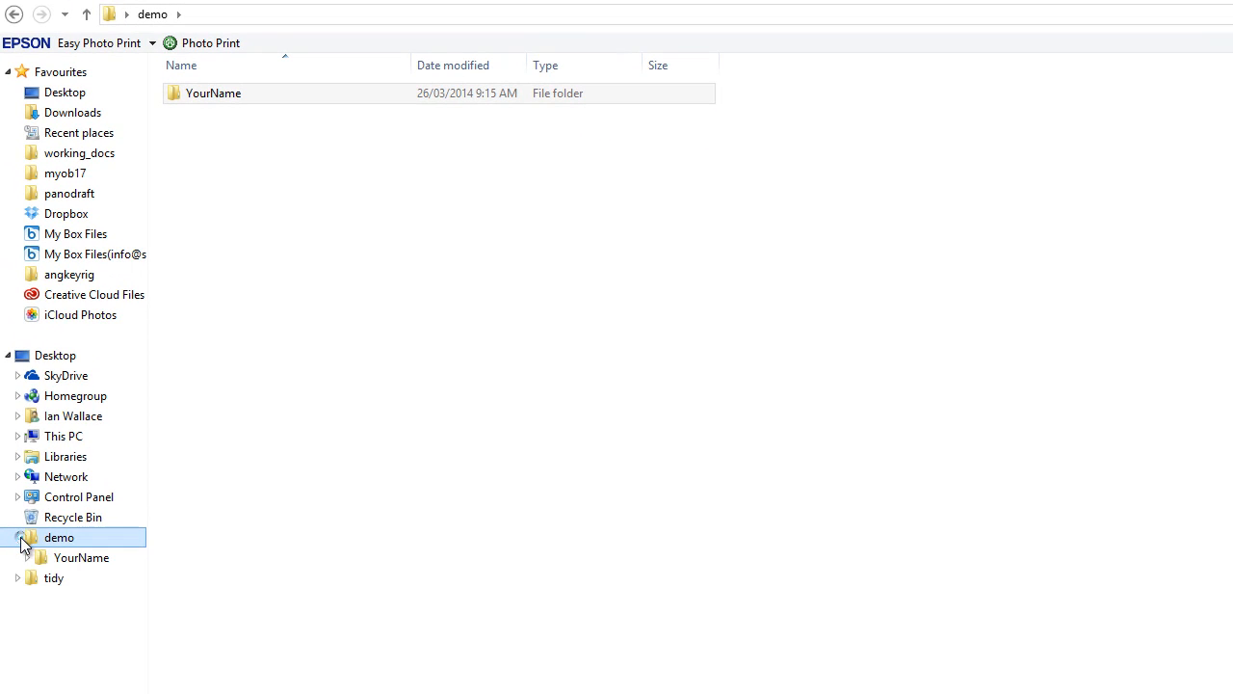
left_click(28, 557)
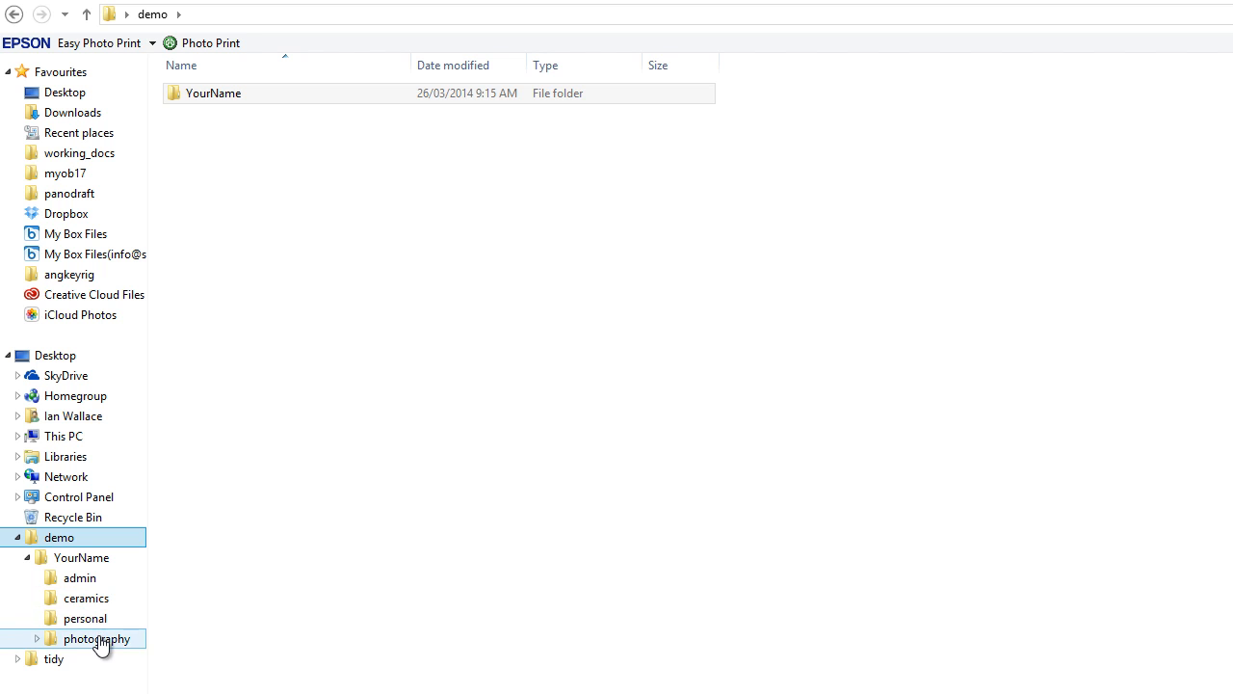
left_click(38, 639)
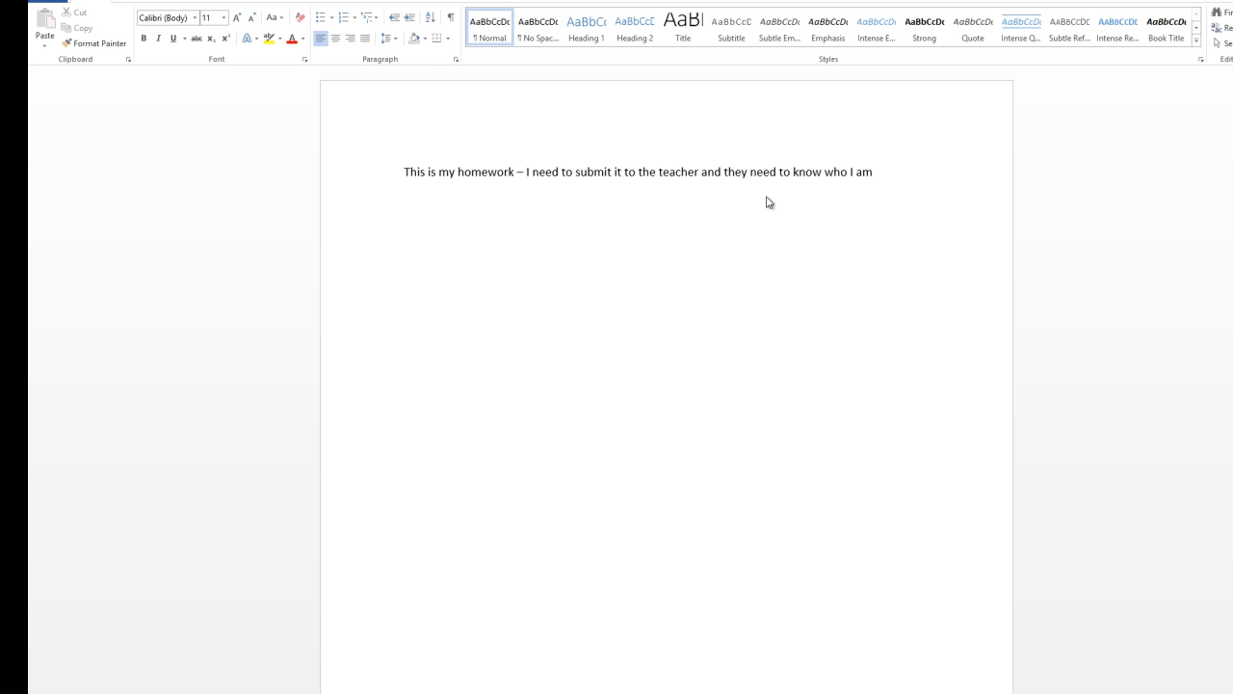
Add a header with the student's name and 'Teachers Name', fixing the 'Teachewrs' typo
double_click(648, 126)
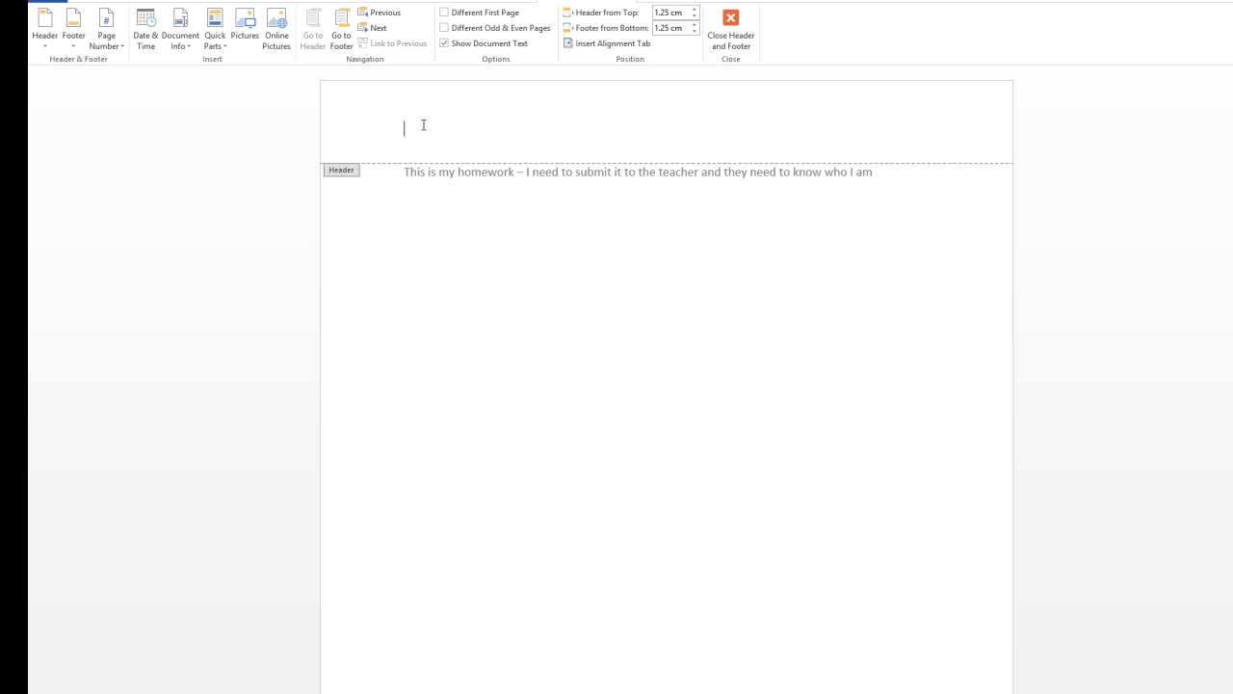
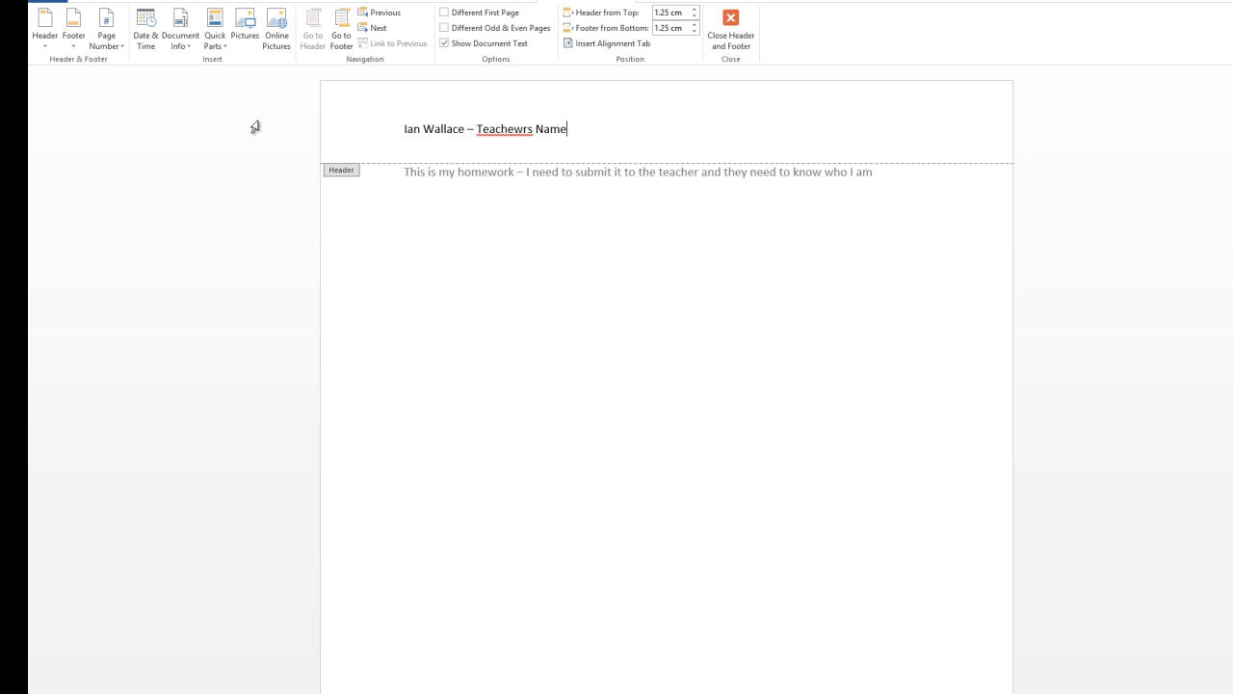
right_click(487, 129)
left_click(571, 145)
double_click(618, 285)
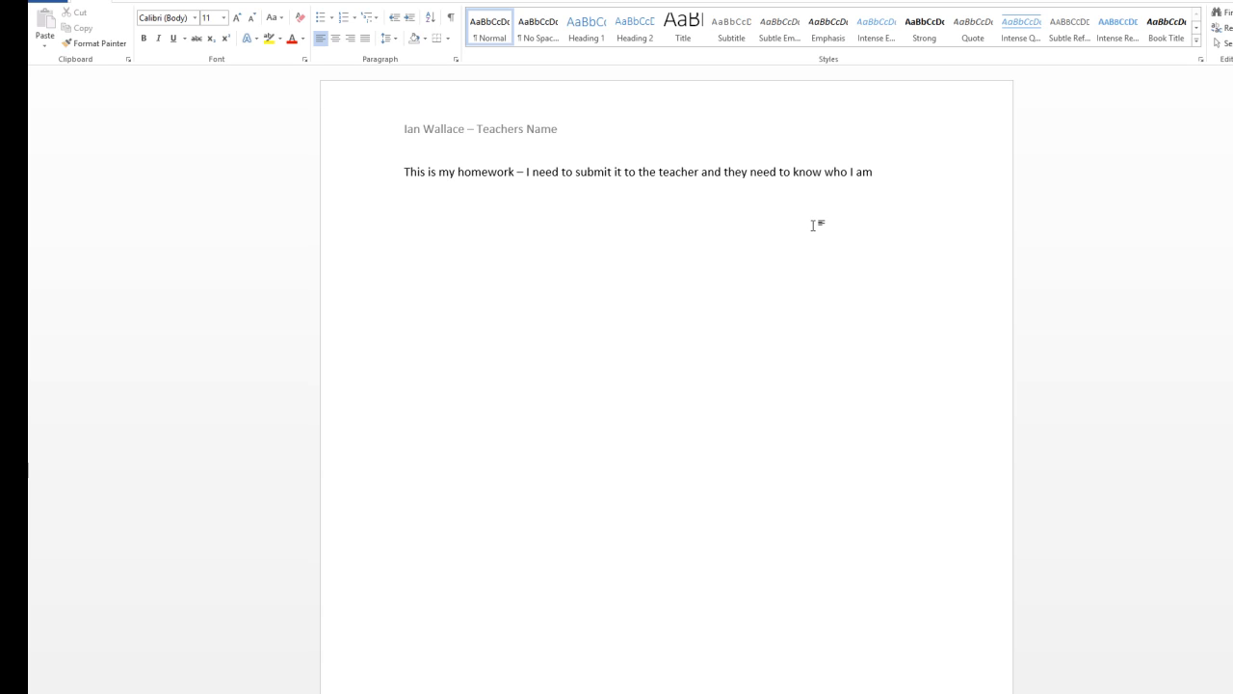
Bring up Save As from the File menu, browsing to a folder on the computer
left_click(892, 174, "shift")
left_click_drag(446, 172, 350, 176)
left_click(457, 246)
left_click(48, 3)
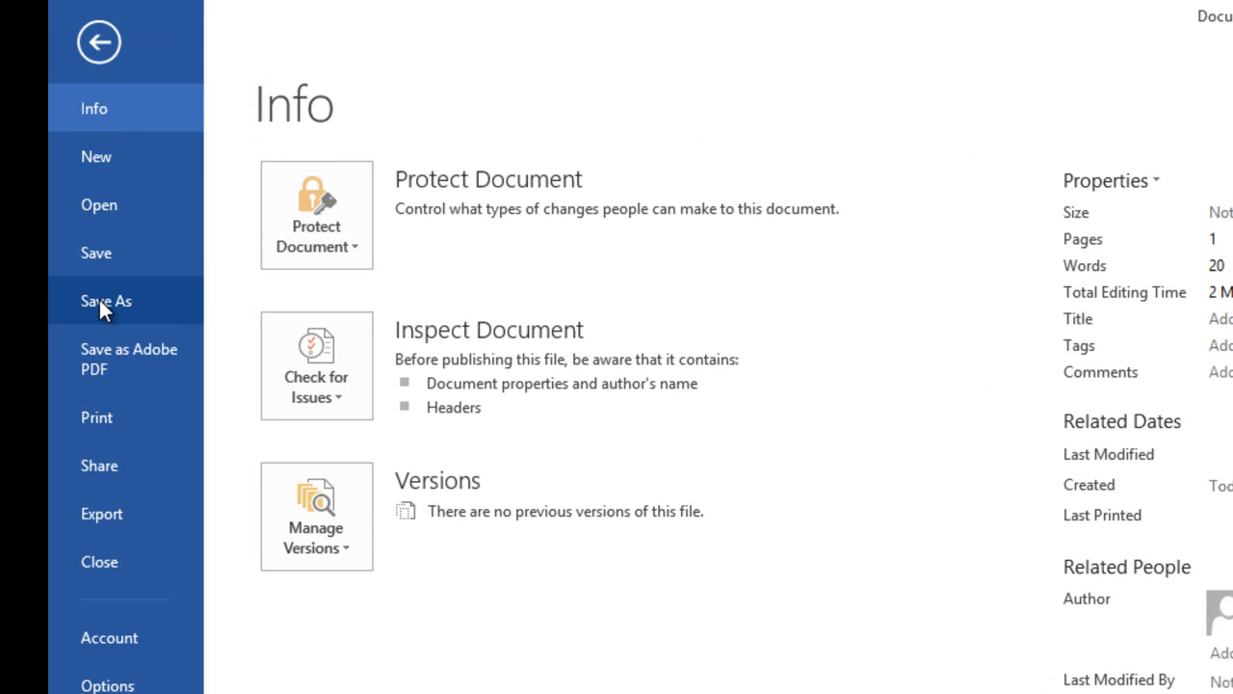
left_click(100, 302)
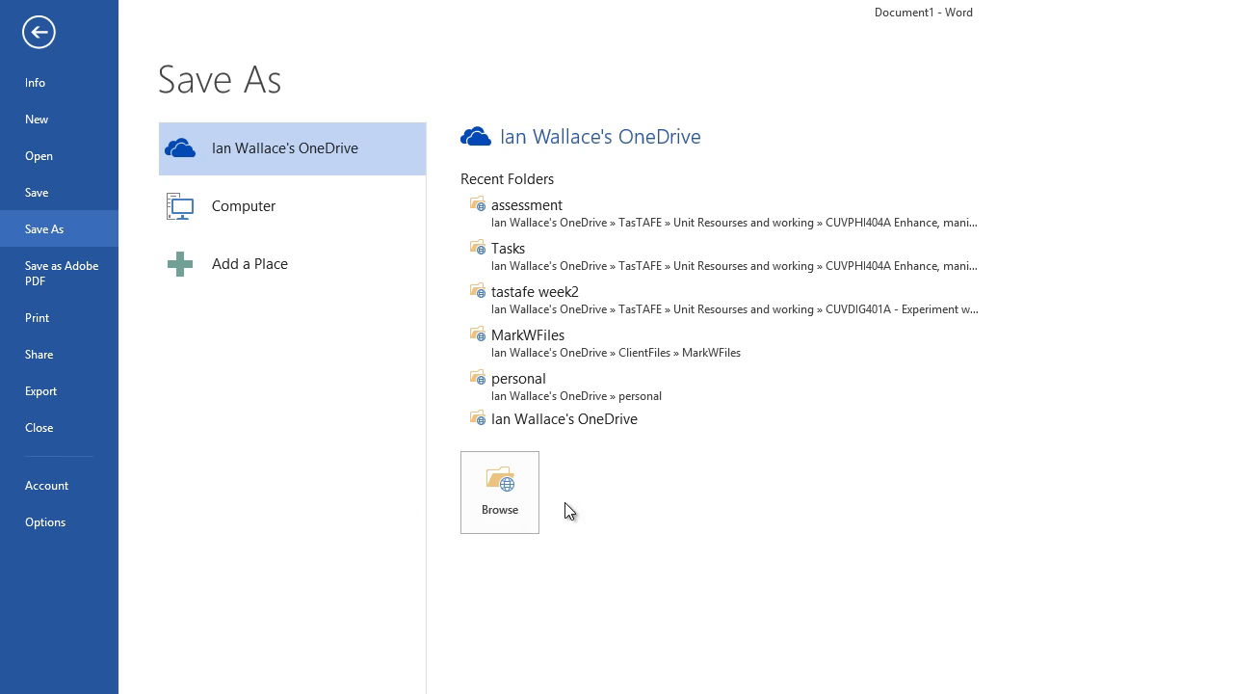
left_click(513, 502)
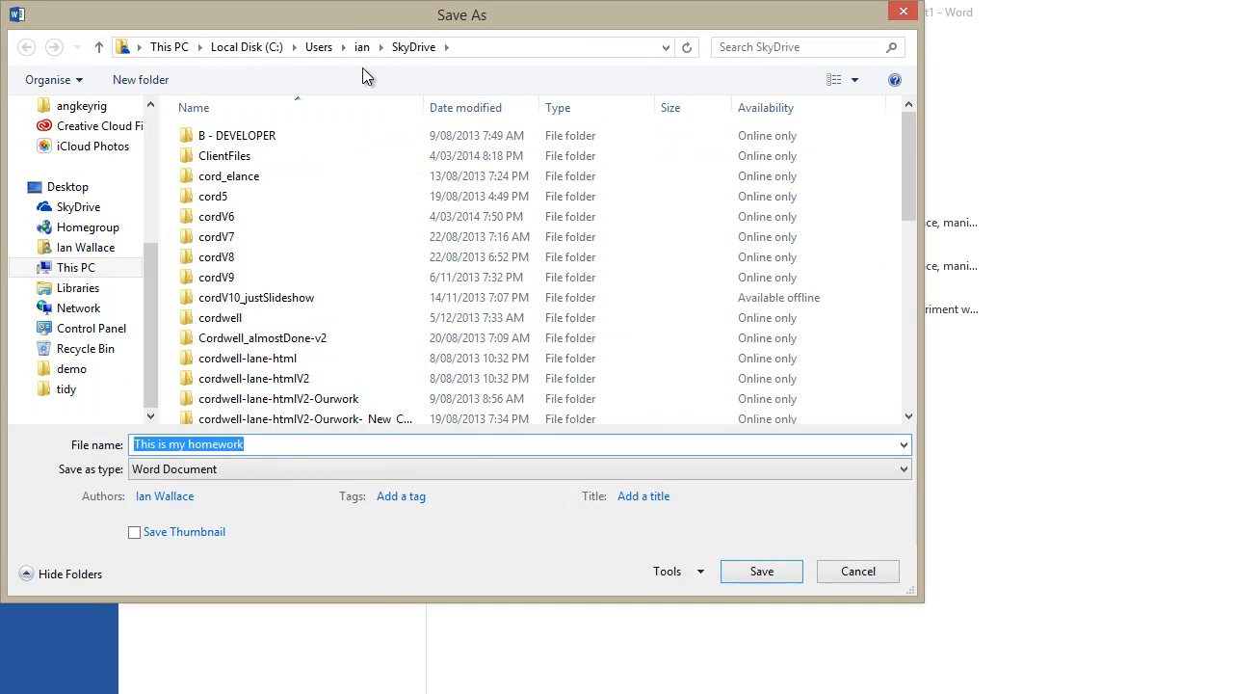
Point the Save As dialog at demo > YourName > photography > assignments
left_click_drag(370, 11, 668, 94)
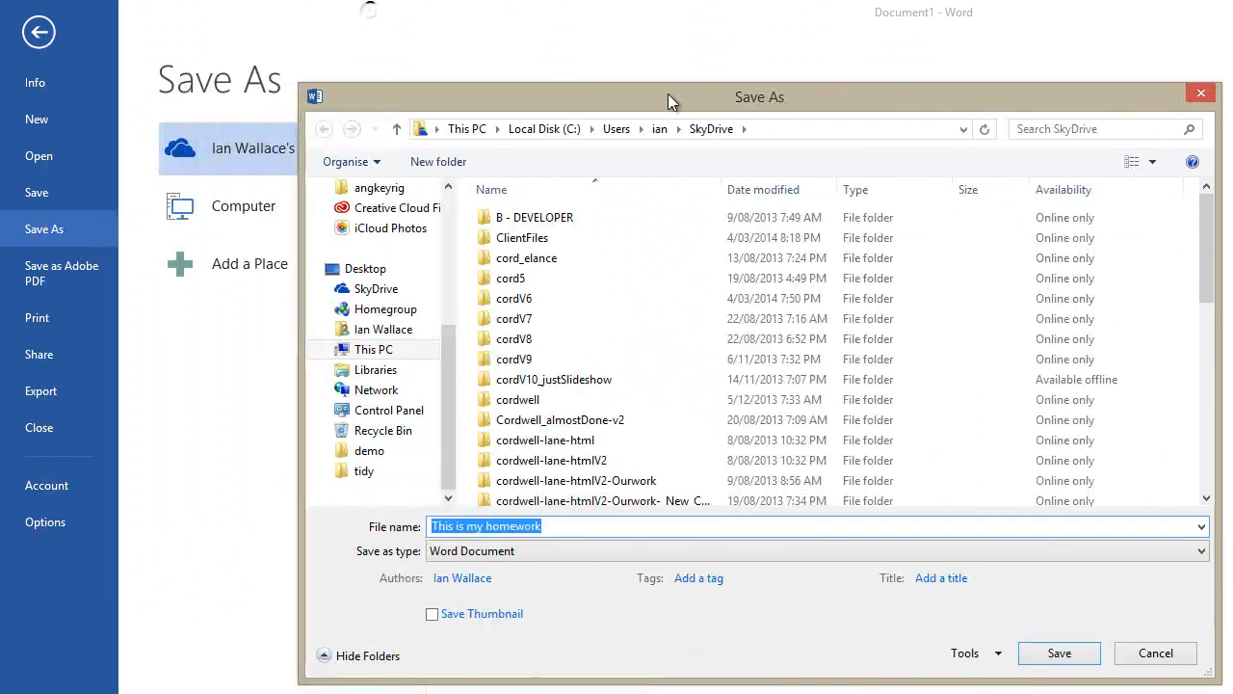
left_click(380, 452)
double_click(547, 222)
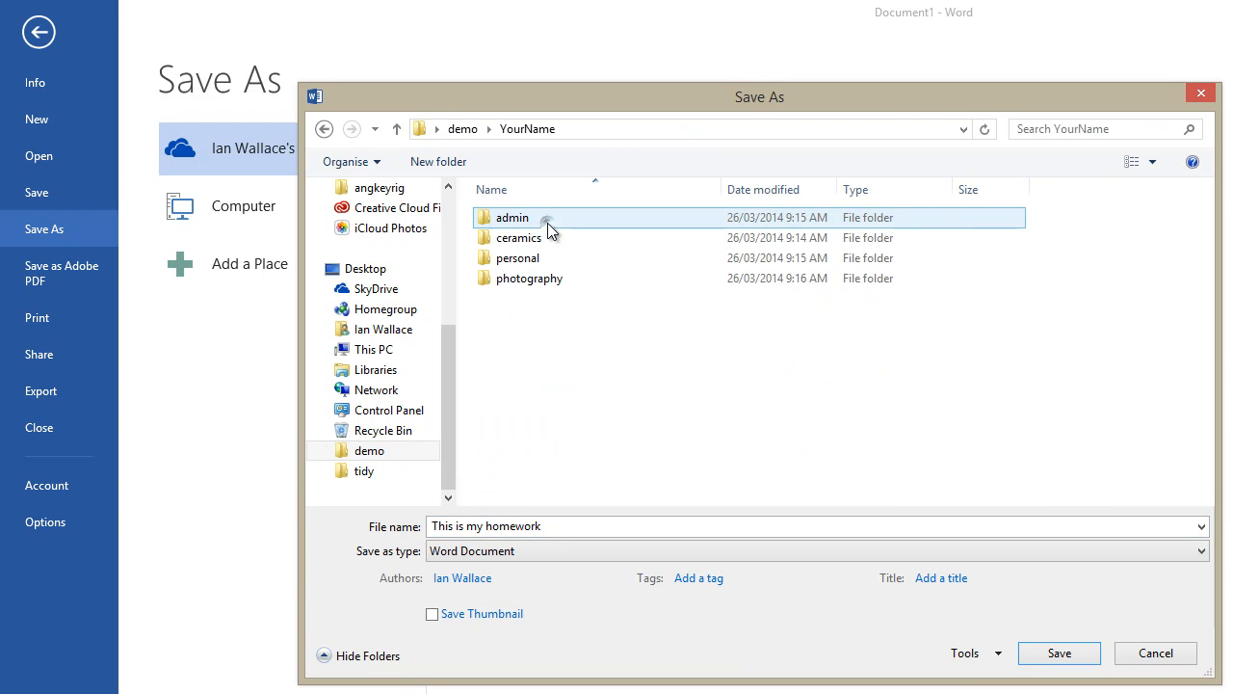
double_click(539, 279)
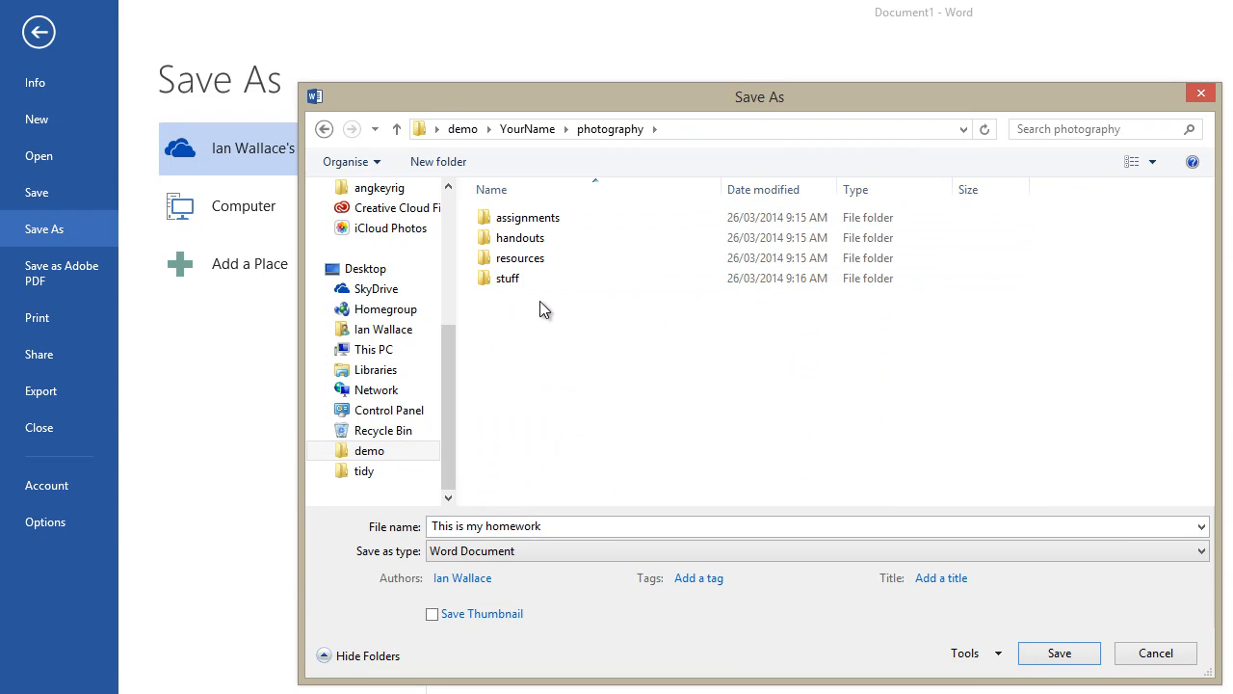
left_click(545, 221)
double_click(545, 223)
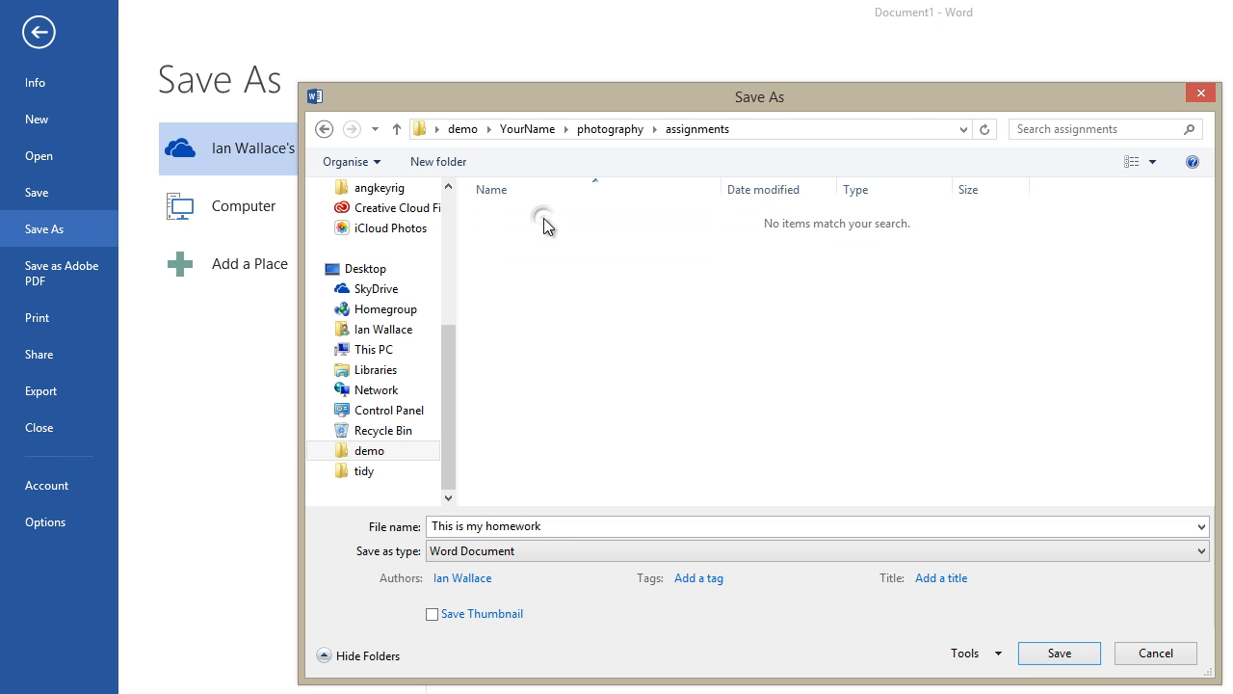
Replace the proposed file name with Assignment1
left_click(561, 524)
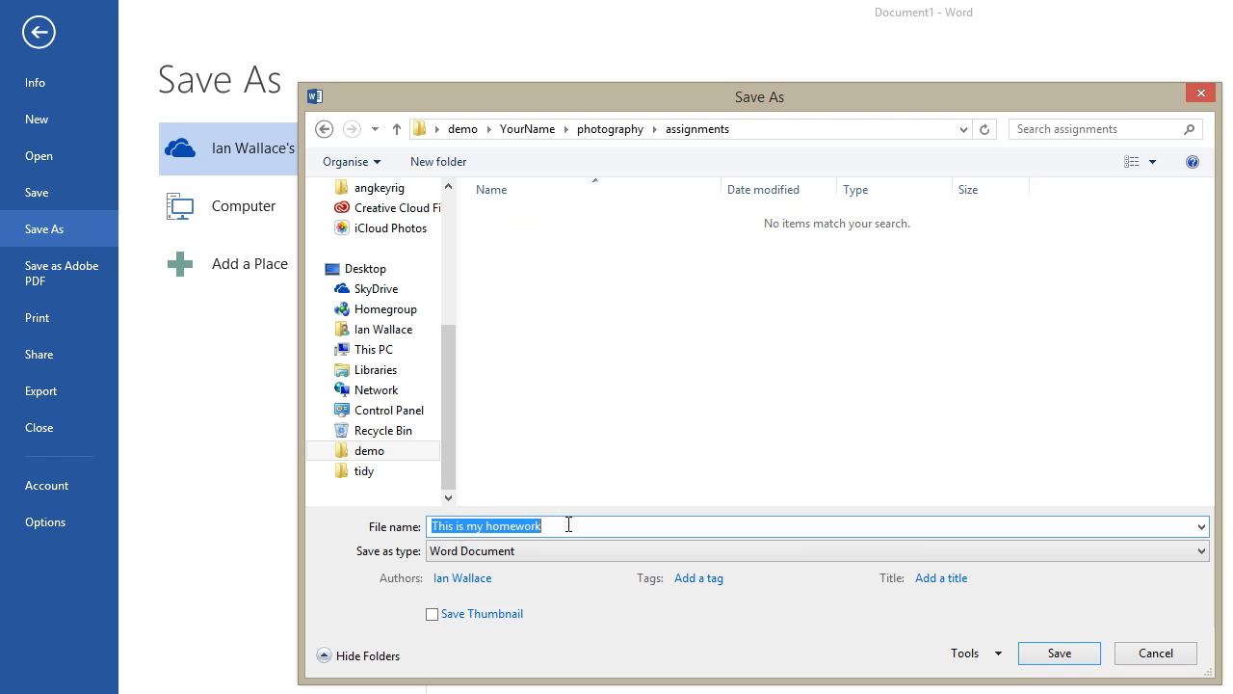
type("Assignment")
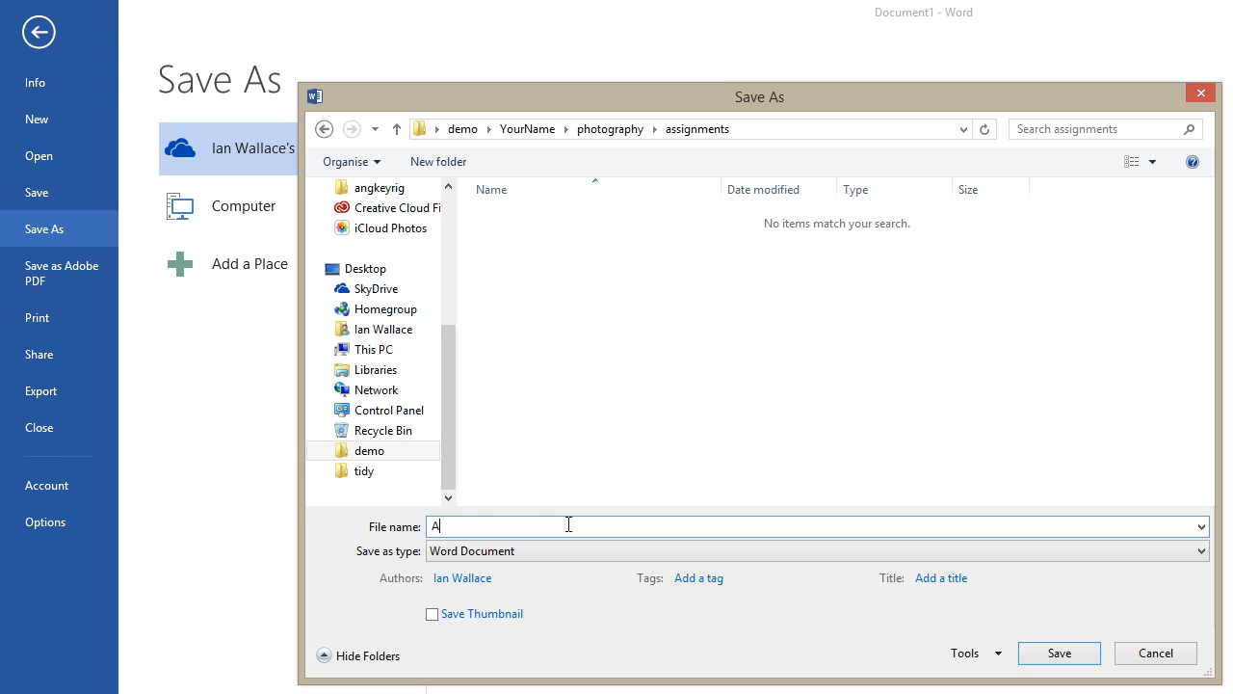
type("1")
type("_")
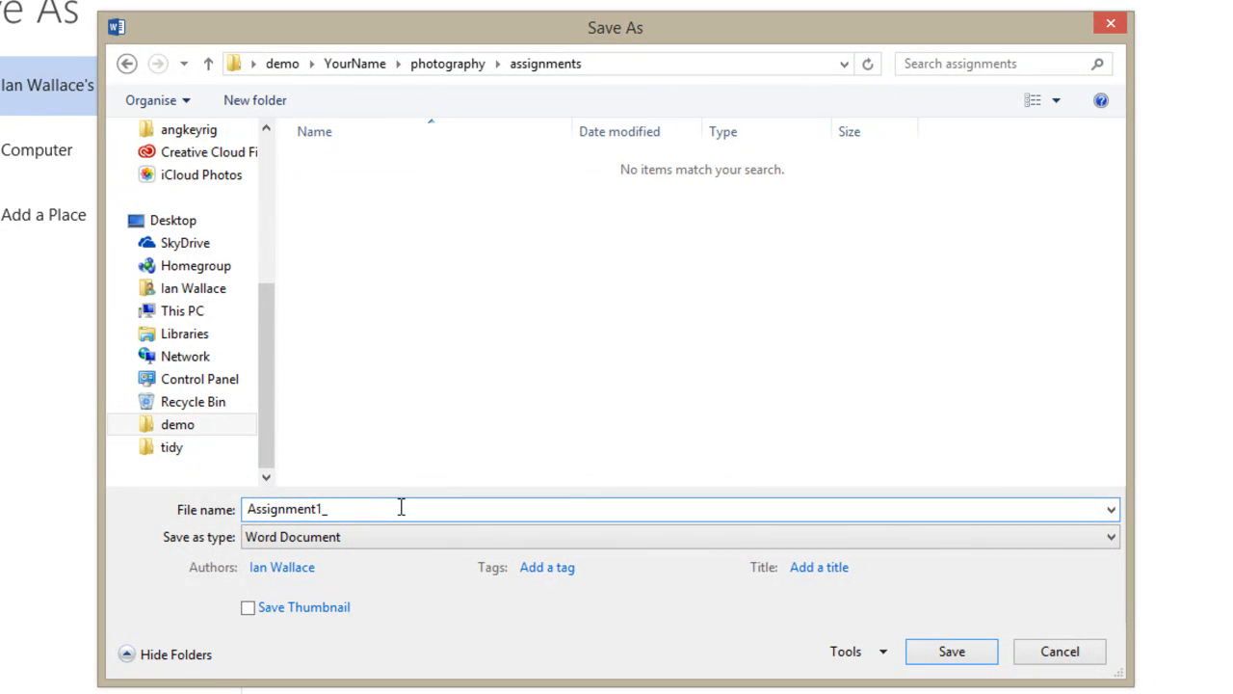
key("BackSpace")
type("-")
key("BackSpace")
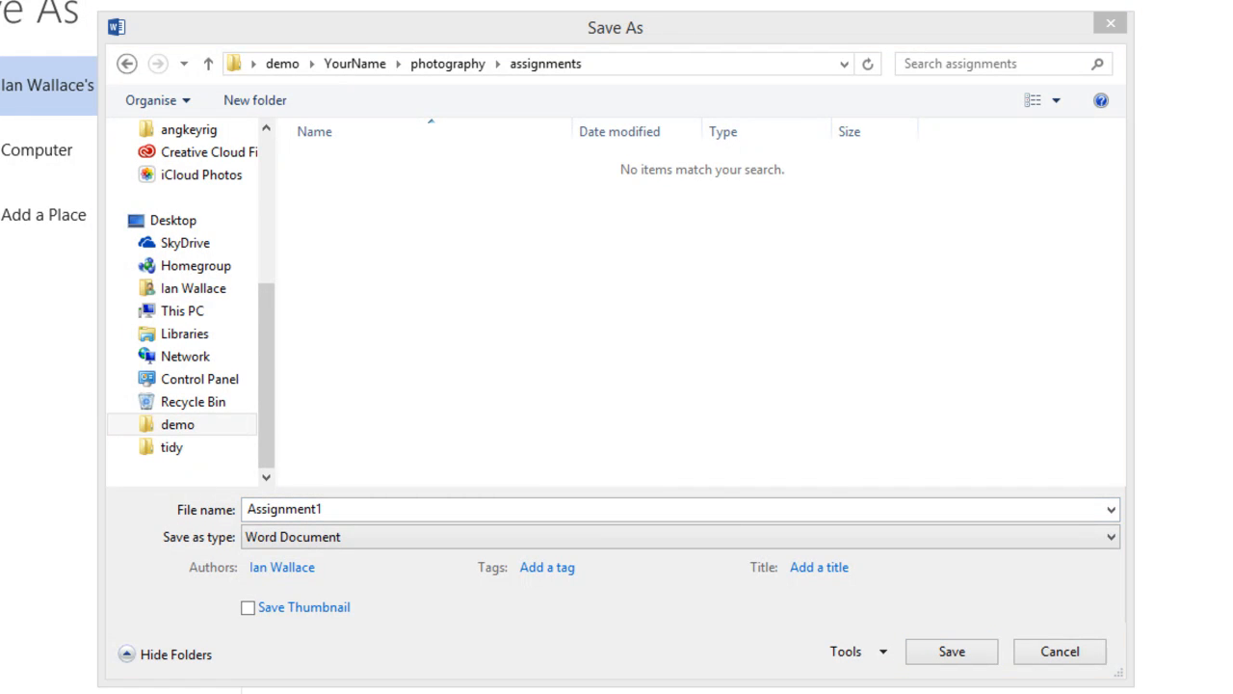
left_click_drag(1232, 5, 379, 0)
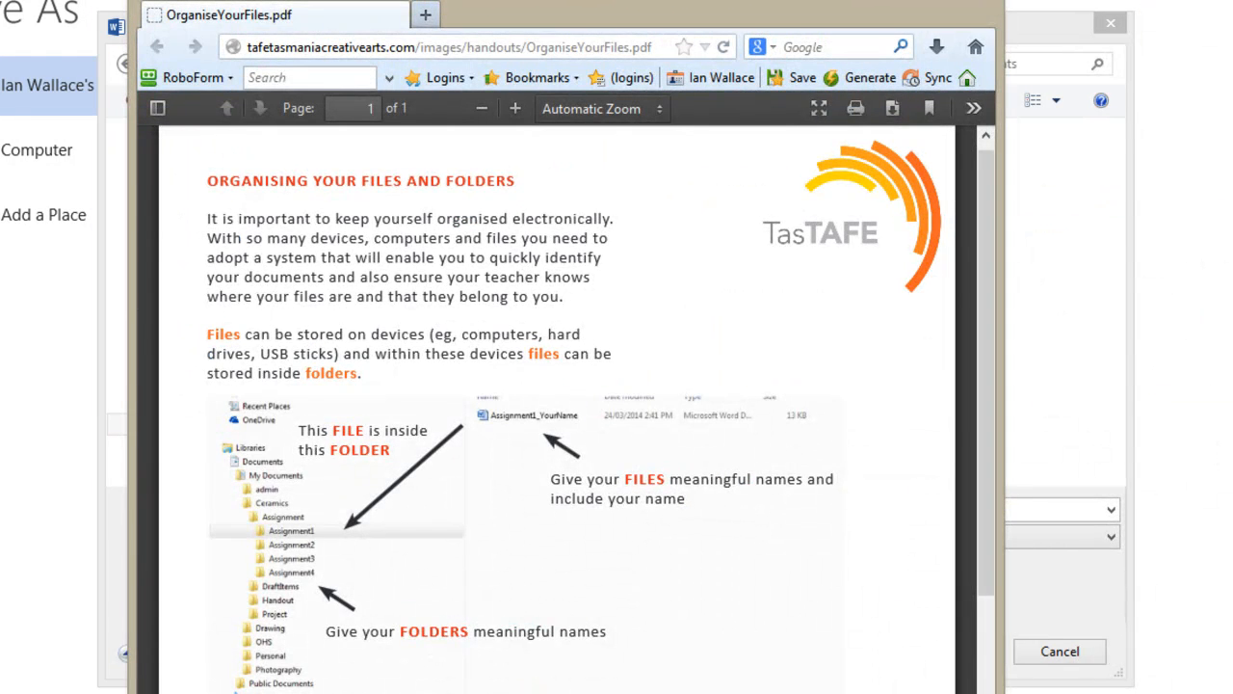
left_click(930, 0)
scroll(831, 688, "down", 2)
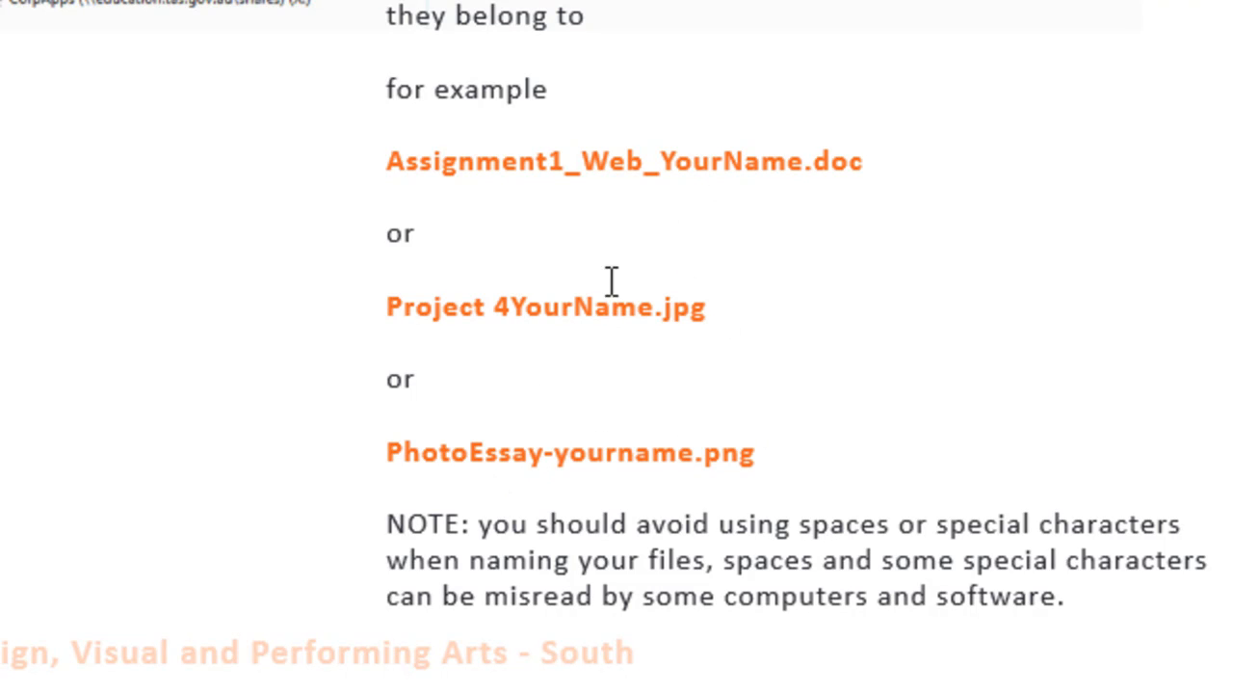
left_click(486, 307)
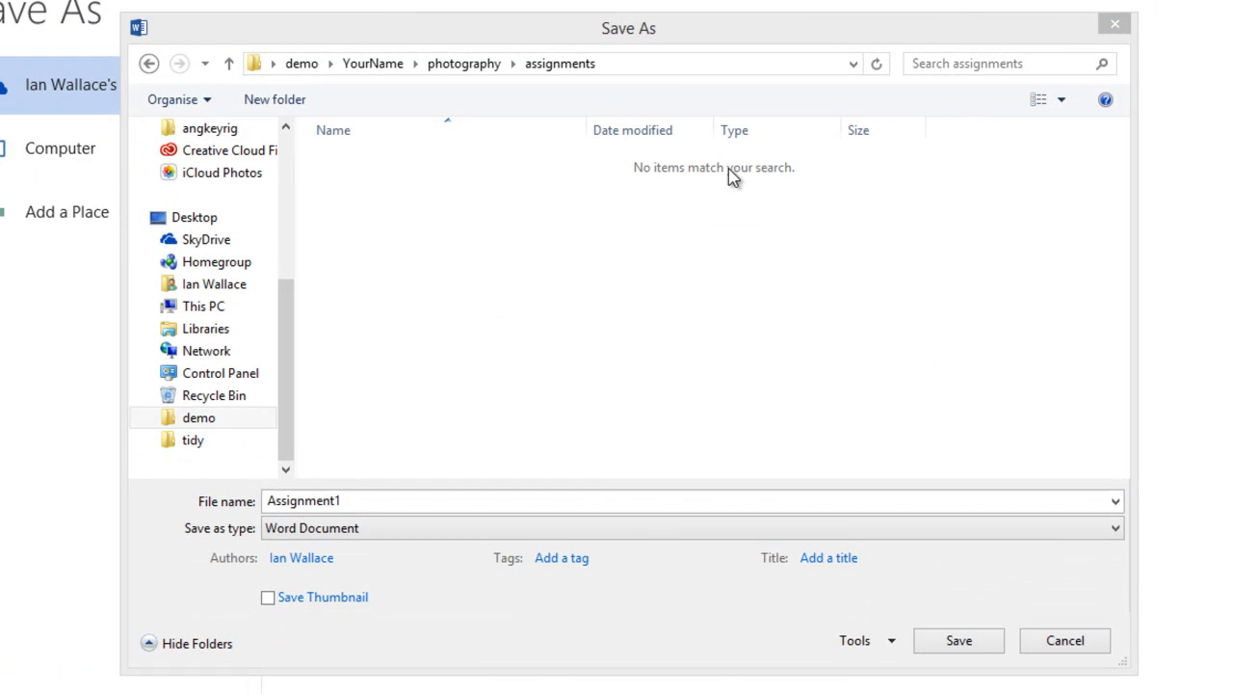
Save the homework to assignments as Assignment1_Photography_ plus the student's name, underscore-separated
left_click(403, 501)
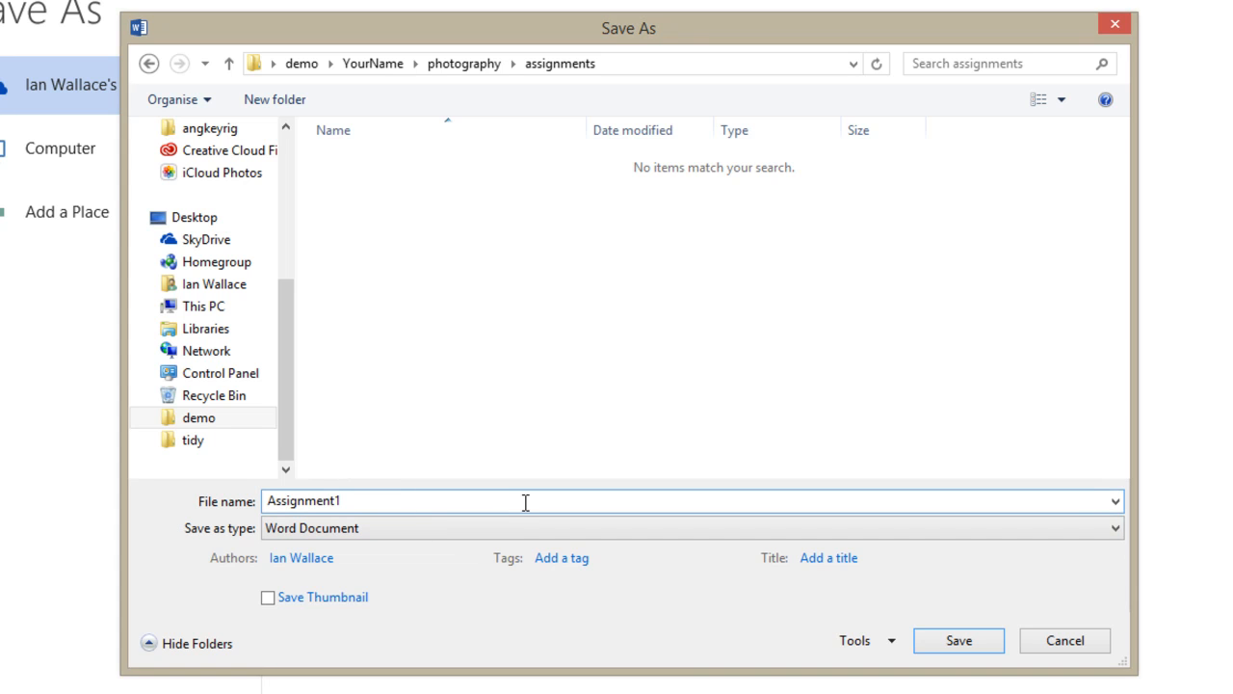
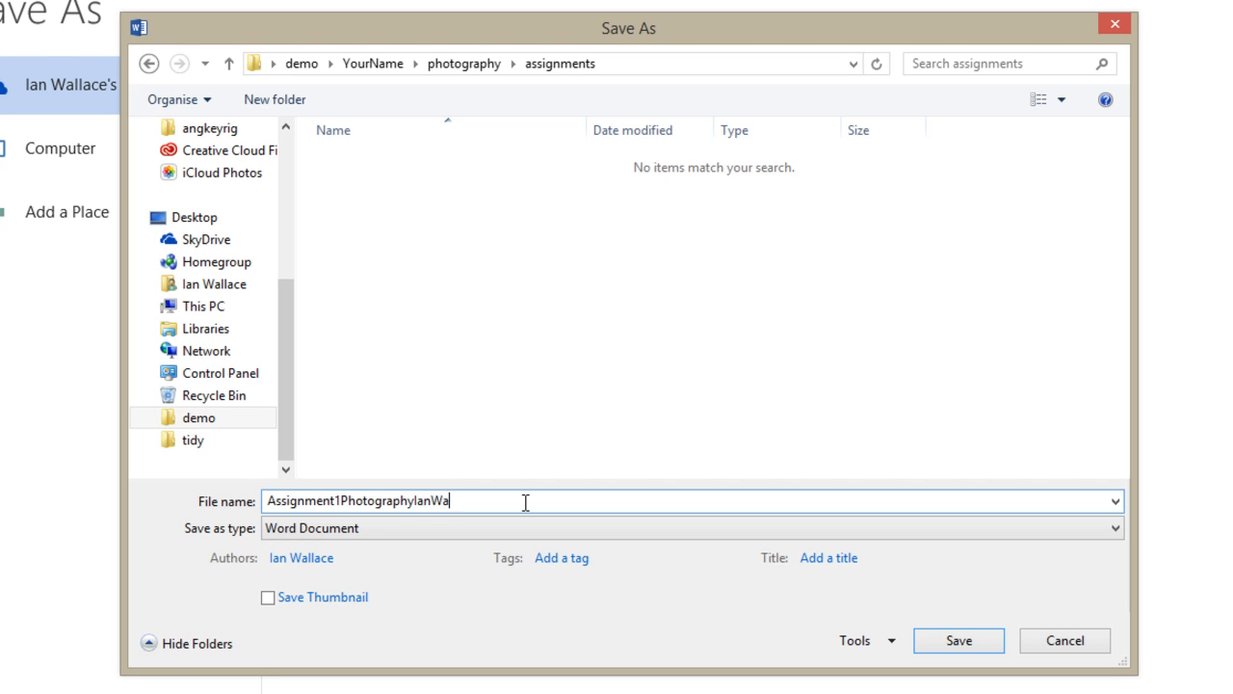
left_click(337, 499)
type("_")
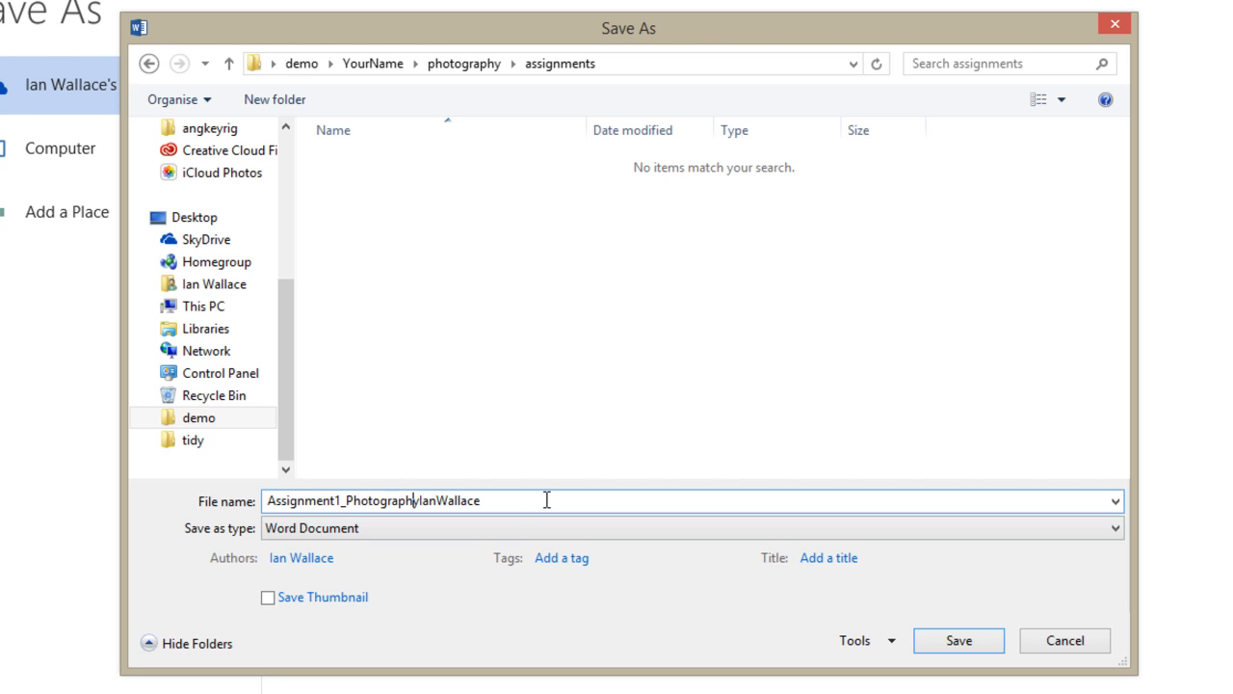
type("_")
type("_")
left_click(971, 651)
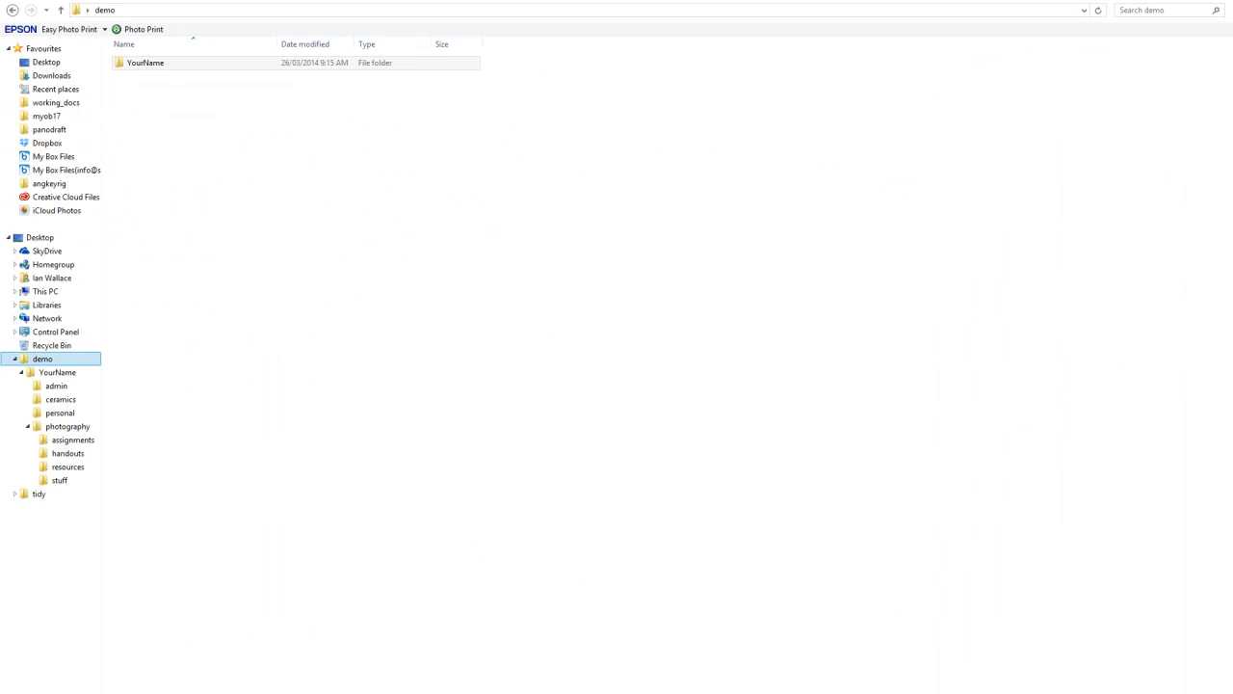
Open YourName's photography assignments folder and select the saved Assignment1_Photography document (14 KB)
left_click(157, 64)
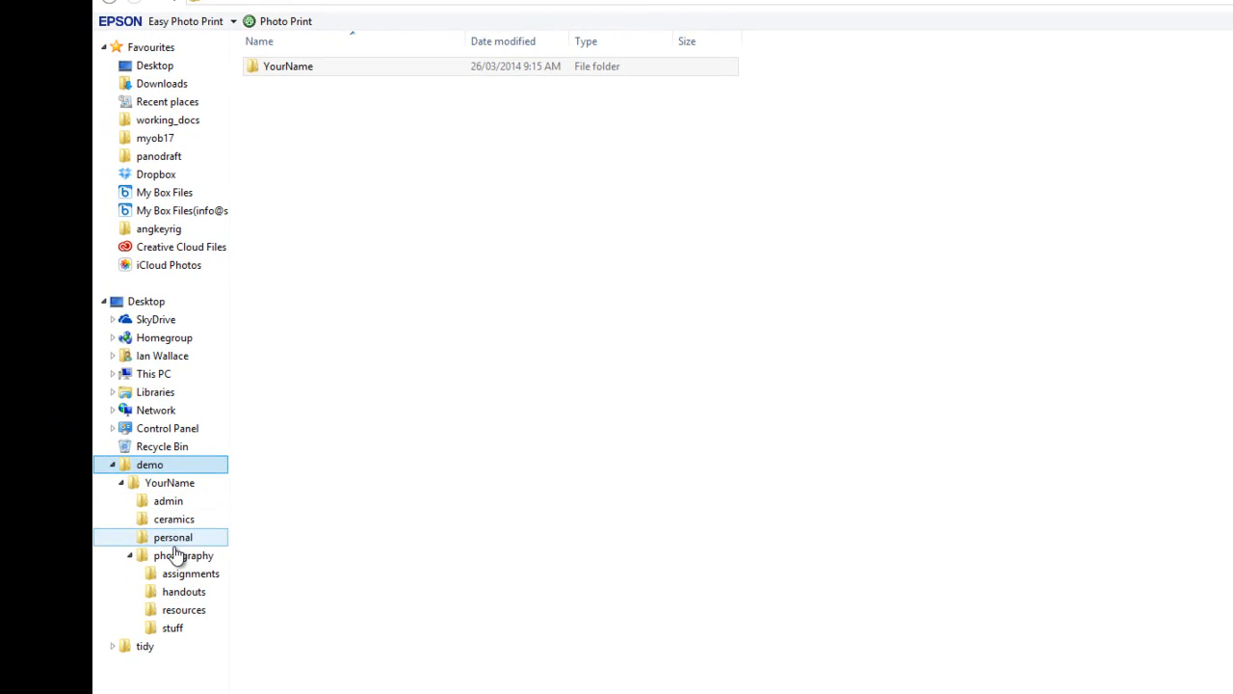
left_click(183, 576)
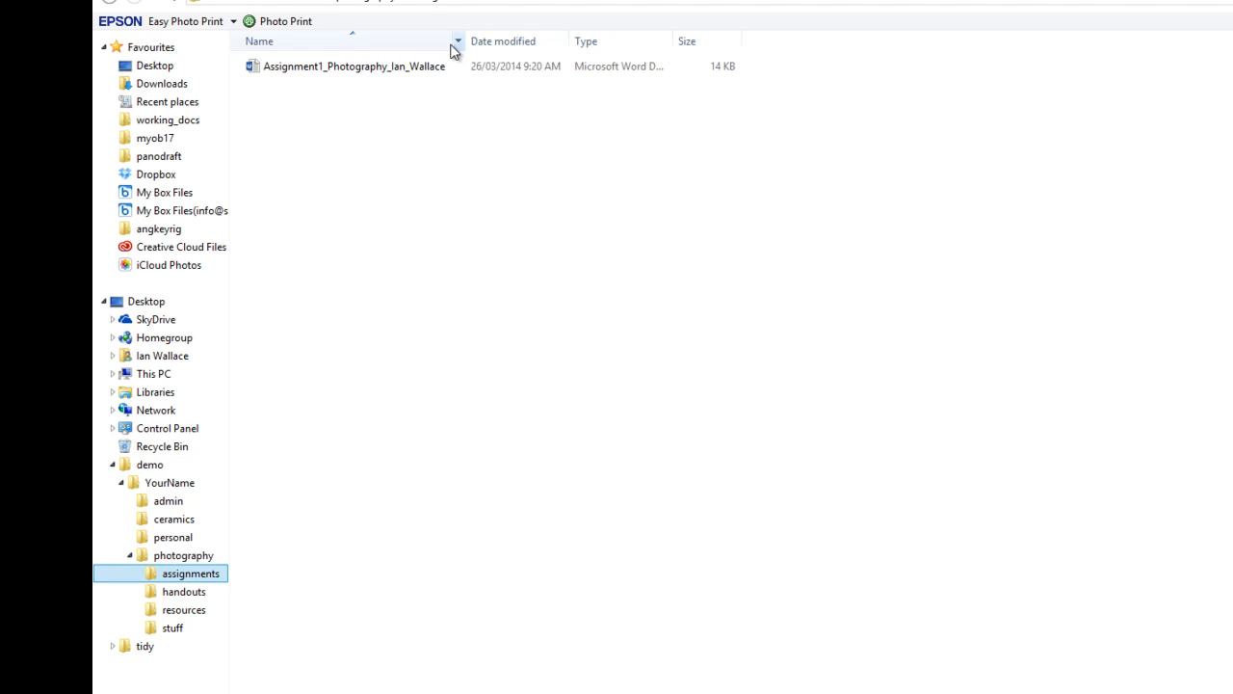
left_click(318, 68)
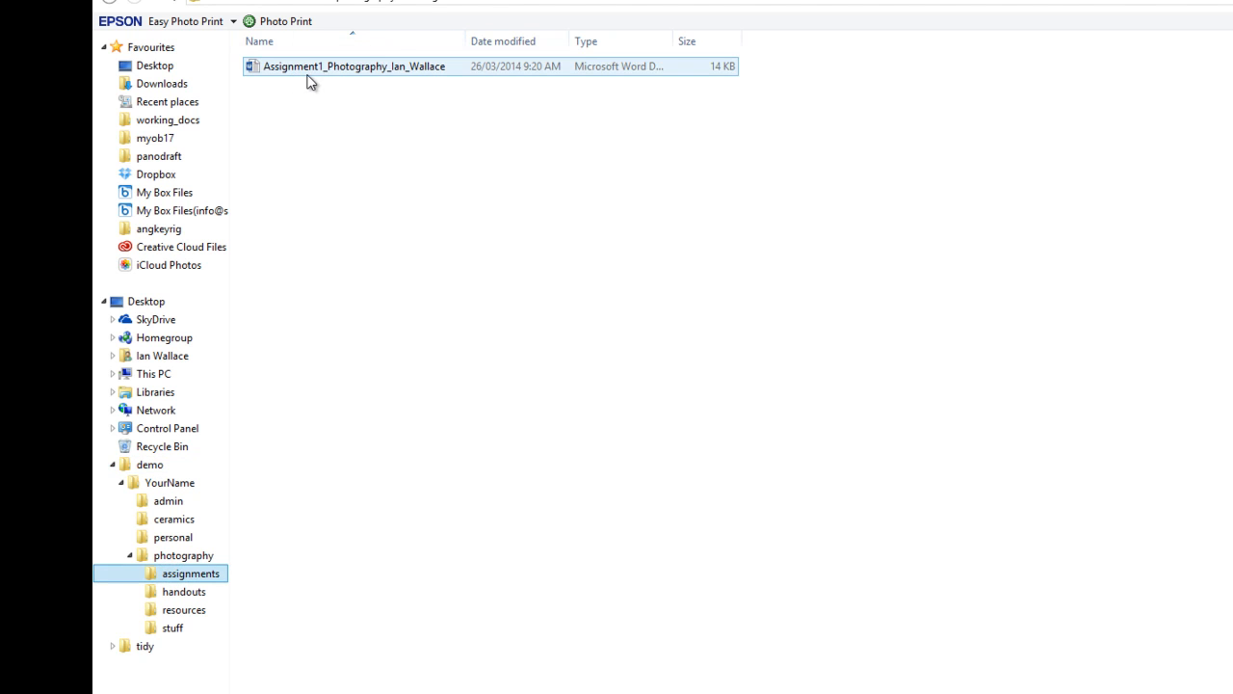